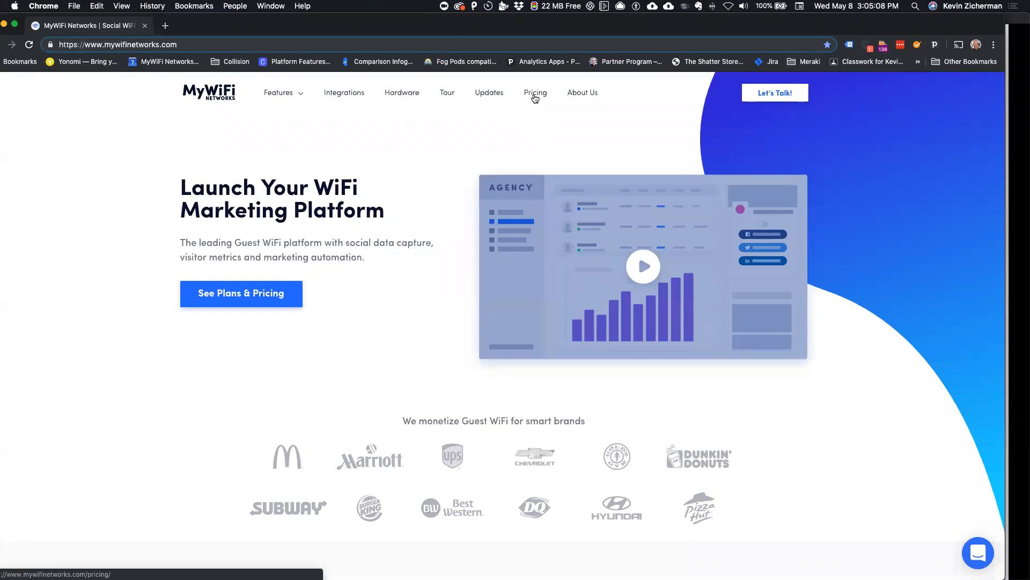
# Step: Open the MyWiFi Networks product updates and bring up the full "What's new on MyWiFi Networks" feed page
pyautogui.click(498, 94)
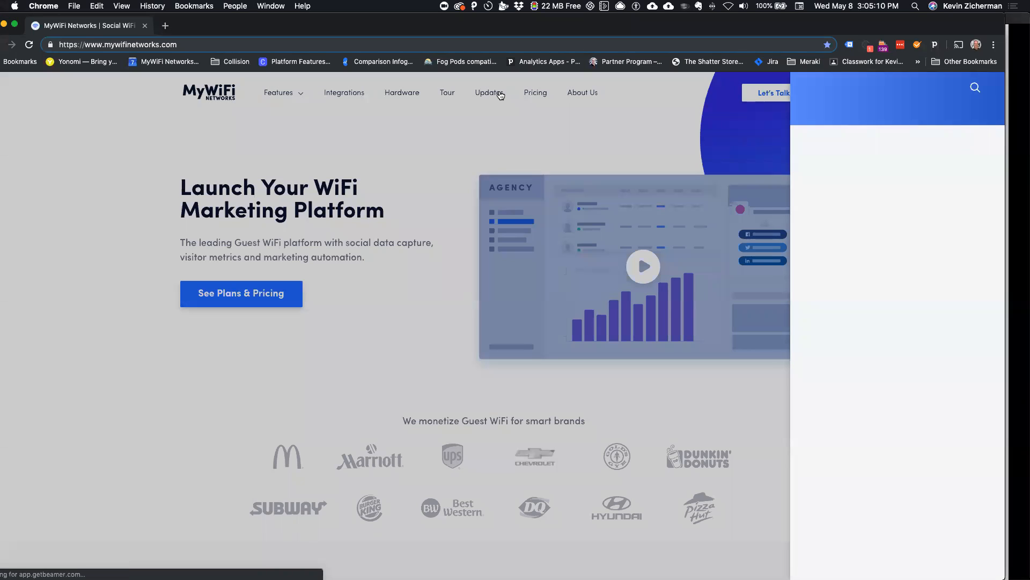
pyautogui.scroll(-3, 909, 139)
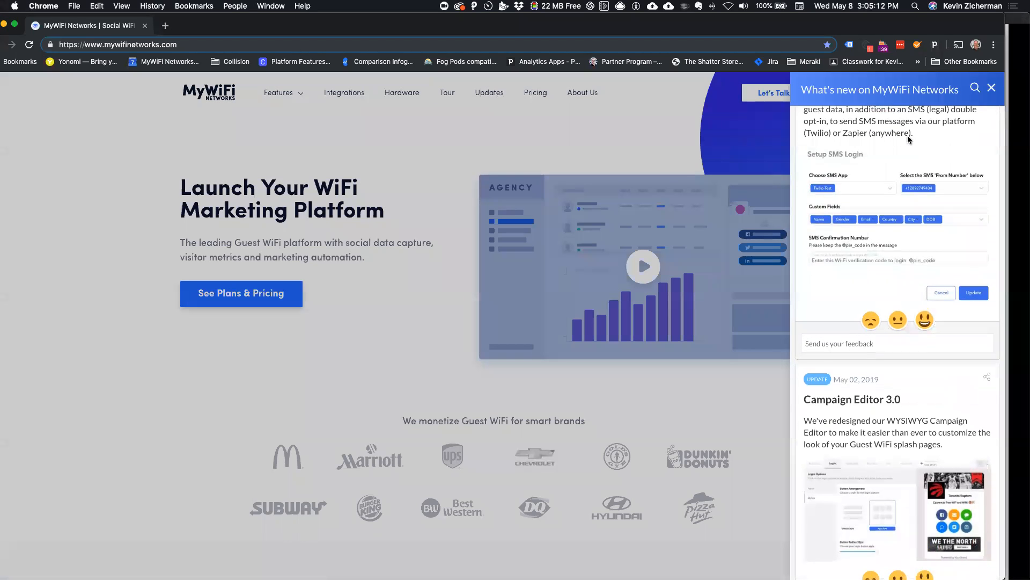
pyautogui.scroll(2, 909, 139)
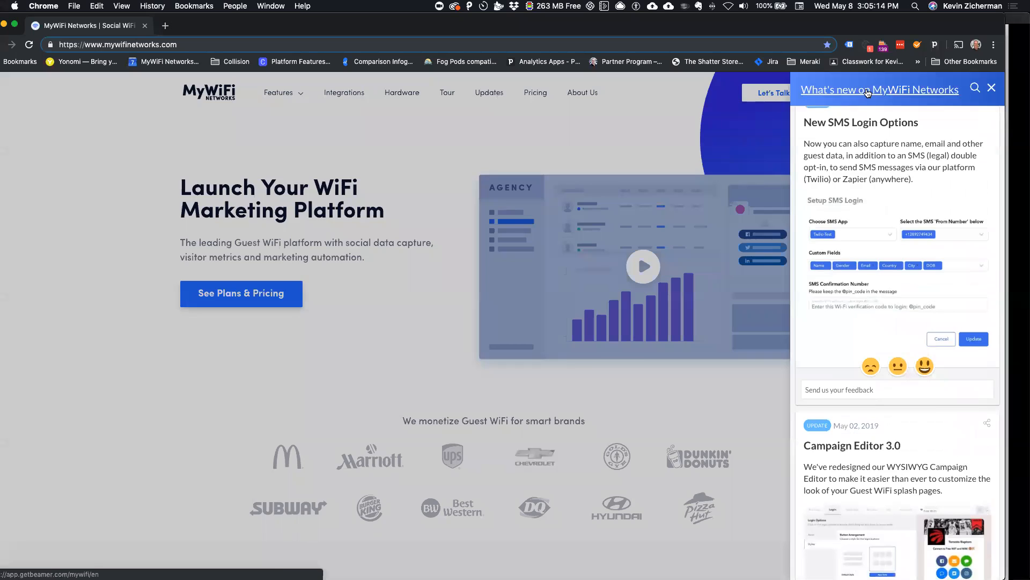
pyautogui.scroll(5, 863, 92)
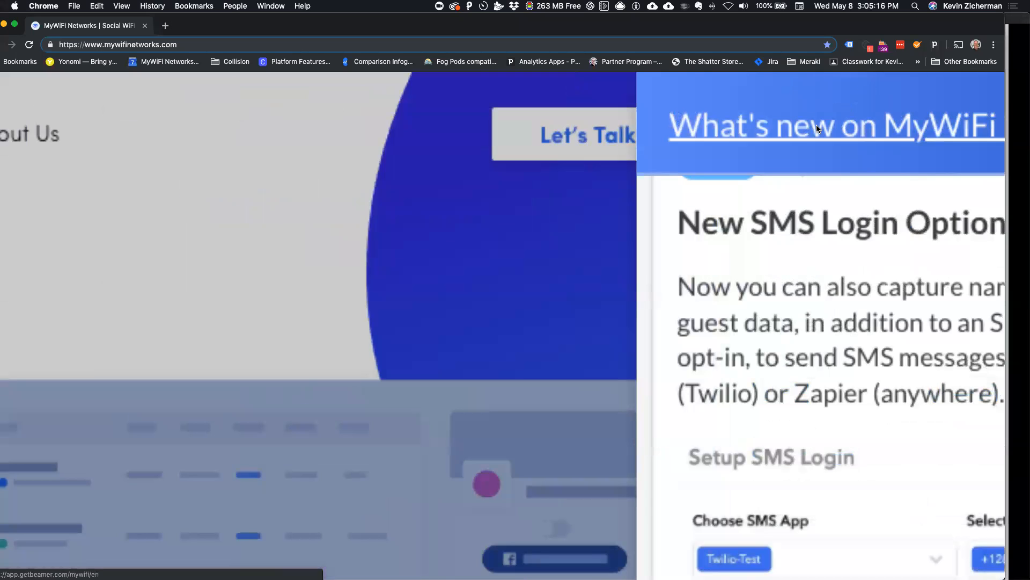
pyautogui.click(817, 125)
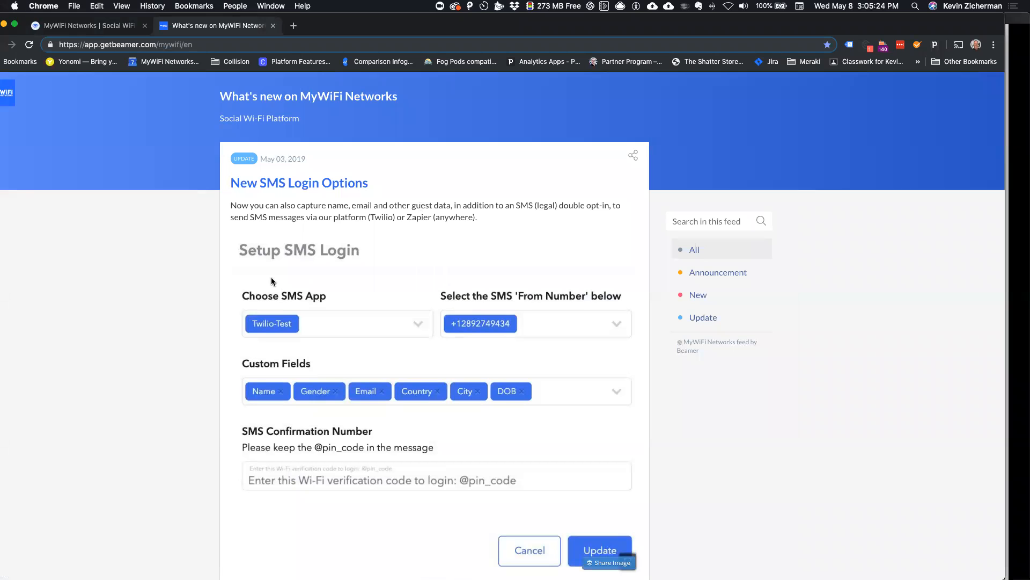
# Step: Read the New SMS Login Options update, then the Campaign Editor 3.0 entry in the feed
pyautogui.scroll(5, 272, 277)
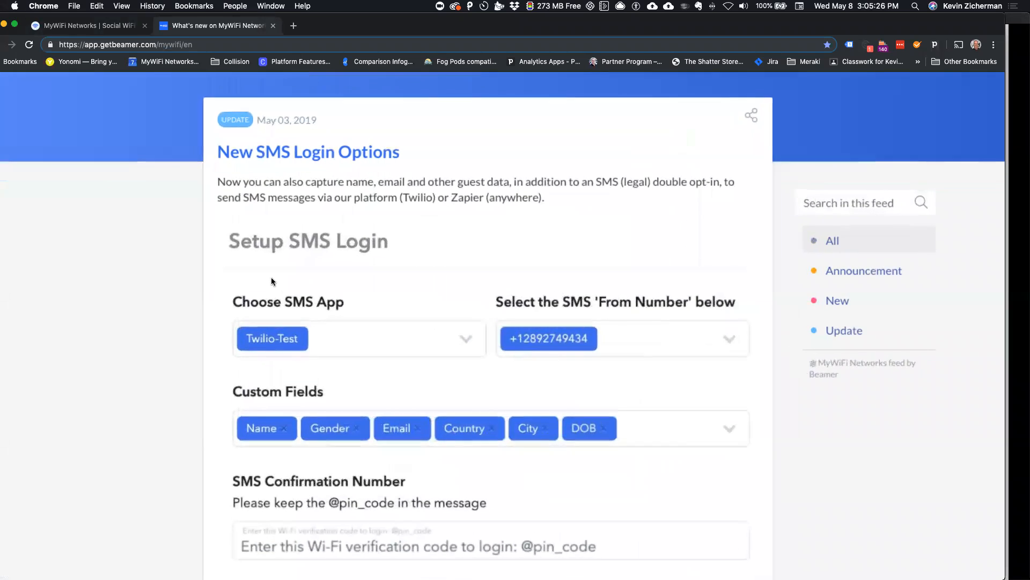
pyautogui.scroll(-1, 272, 280)
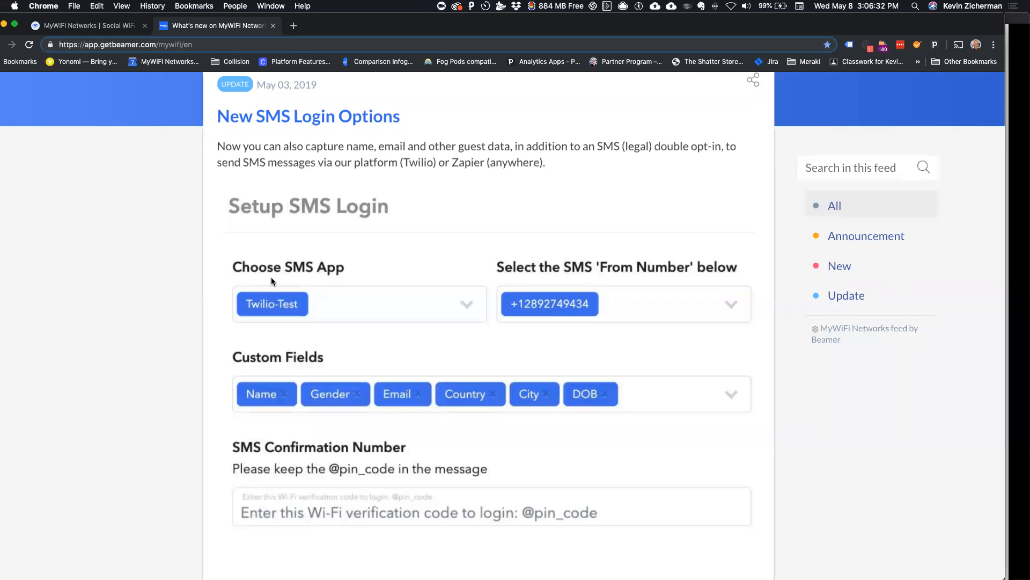
pyautogui.scroll(-10, 272, 277)
pyautogui.scroll(-3, 272, 279)
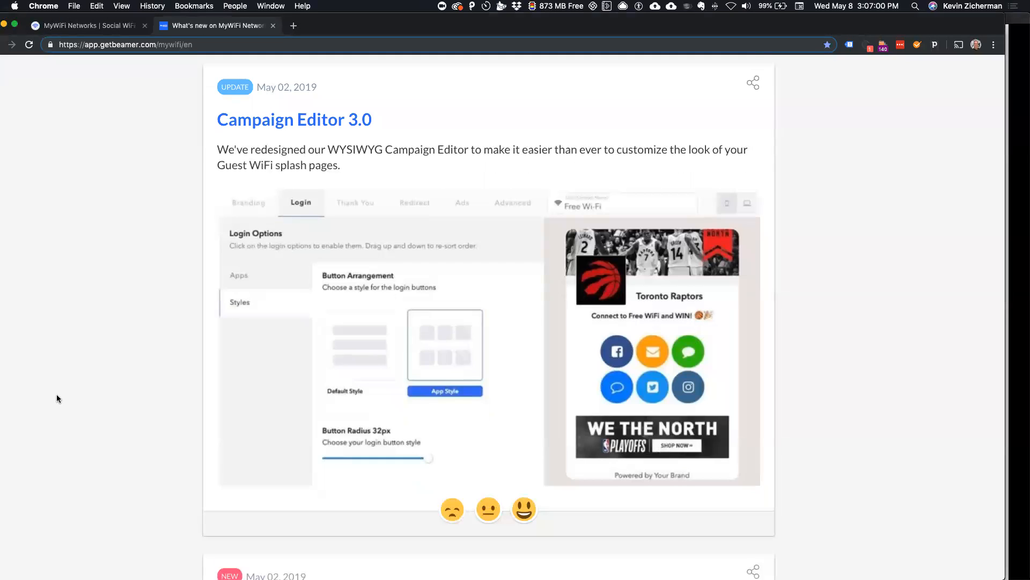
# Step: Examine the Multi Currency Pay-for-WiFi update, including the currency choices, session plans and splash page preview in its image
pyautogui.scroll(-10, 57, 398)
pyautogui.scroll(-2, 58, 398)
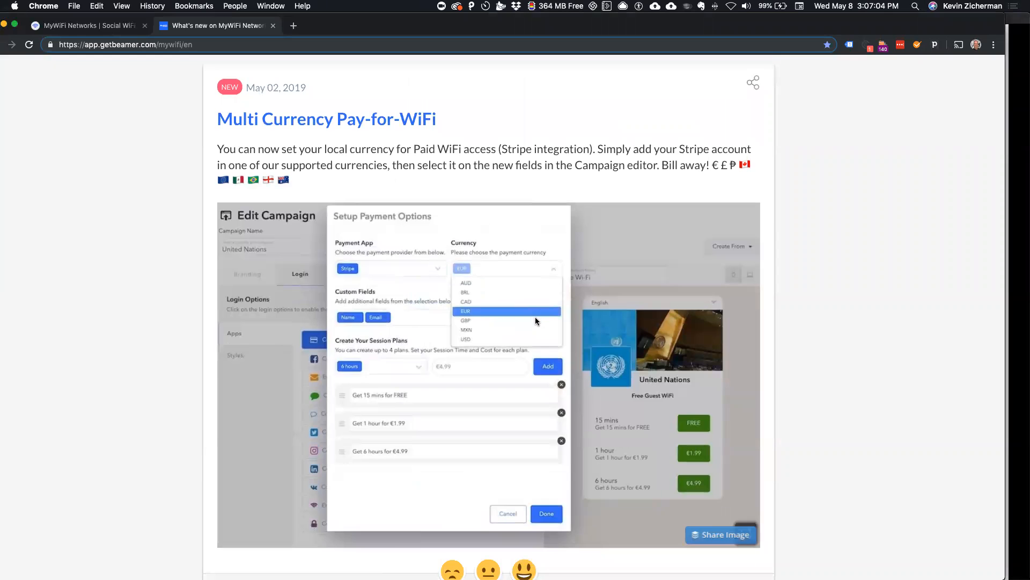
pyautogui.scroll(-1, 536, 320)
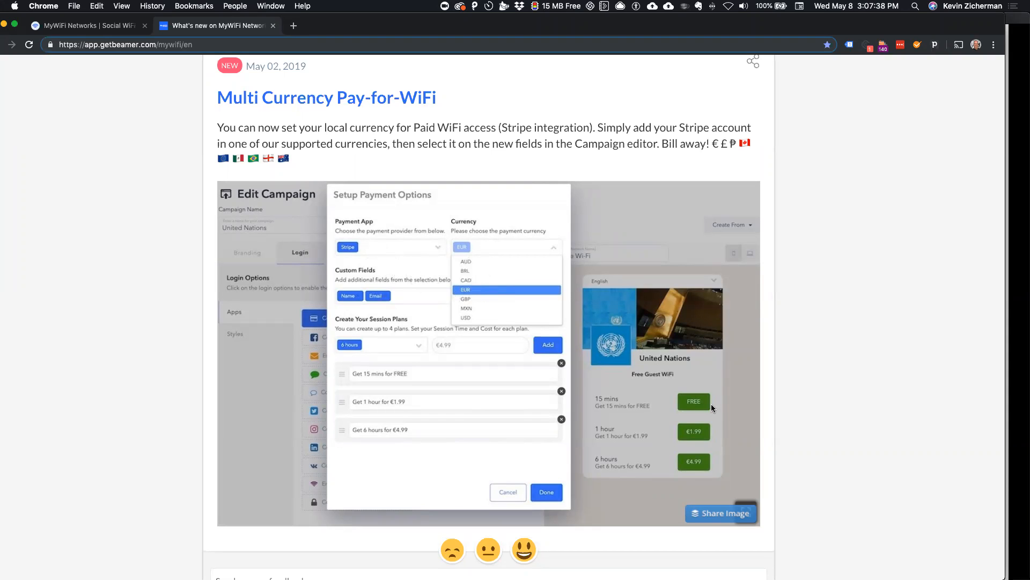
pyautogui.scroll(5, 691, 436)
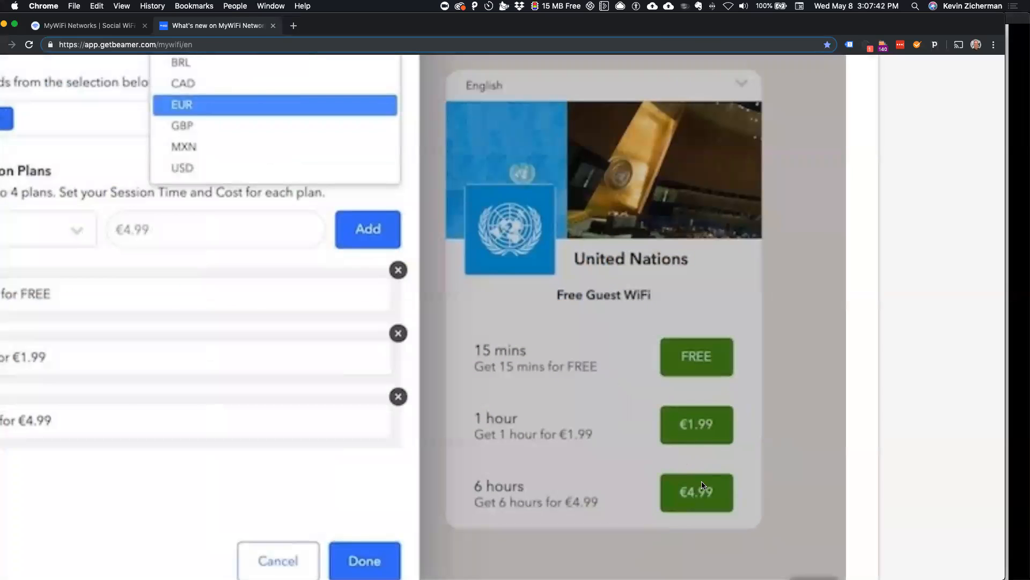
pyautogui.hscroll(-4, 337, 369)
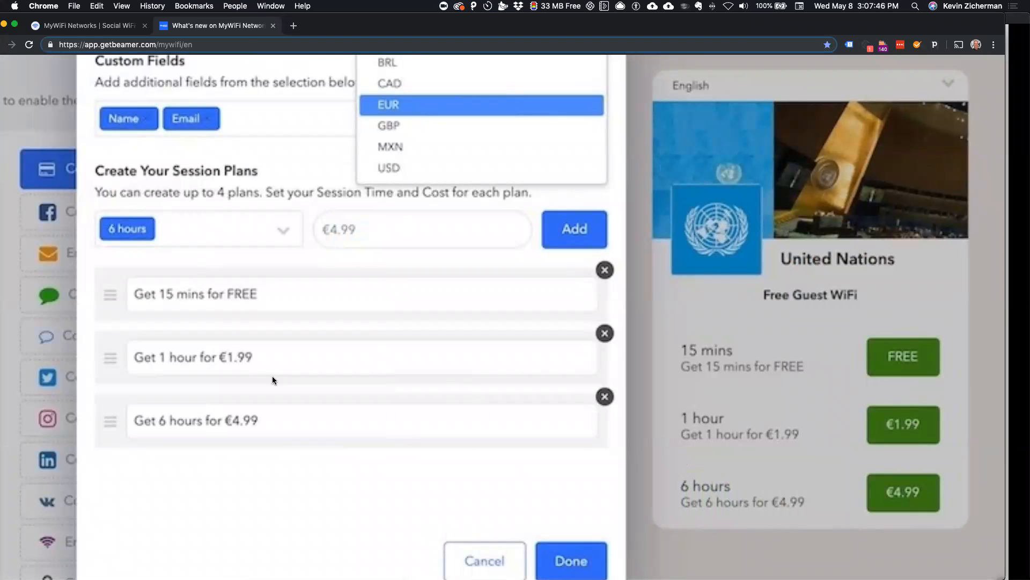
pyautogui.scroll(2, 276, 299)
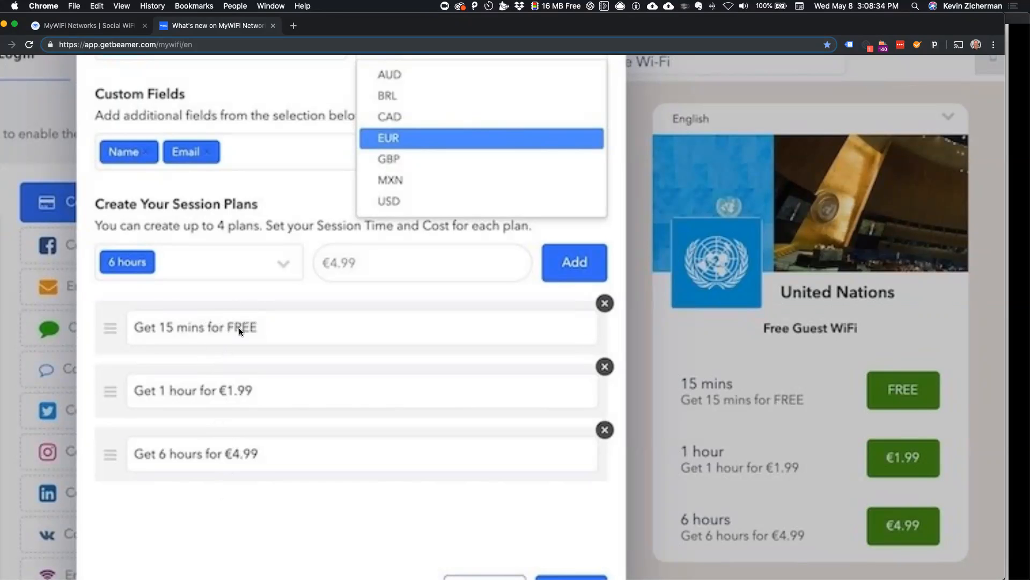
pyautogui.click(239, 457)
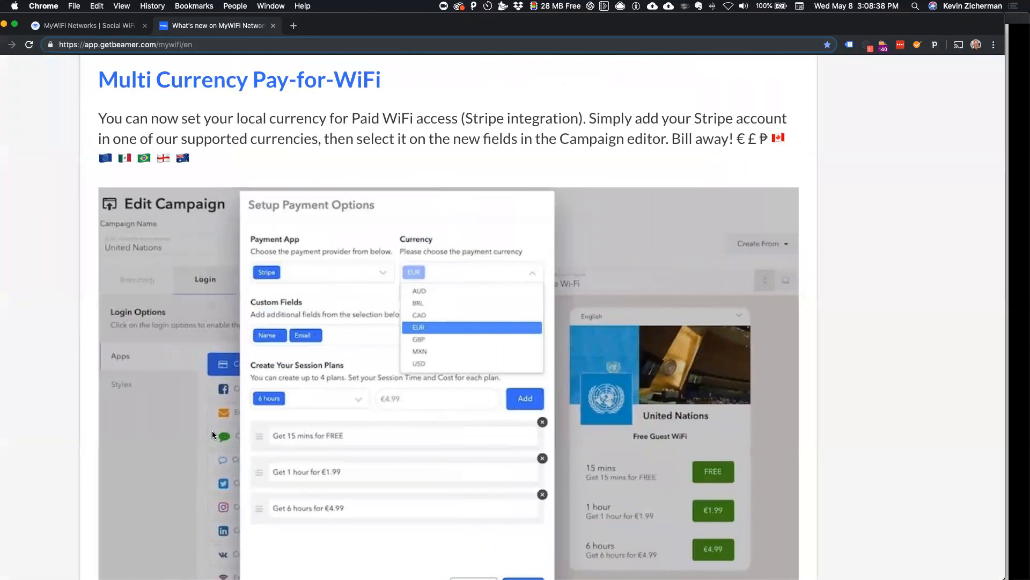
pyautogui.scroll(-2, 211, 431)
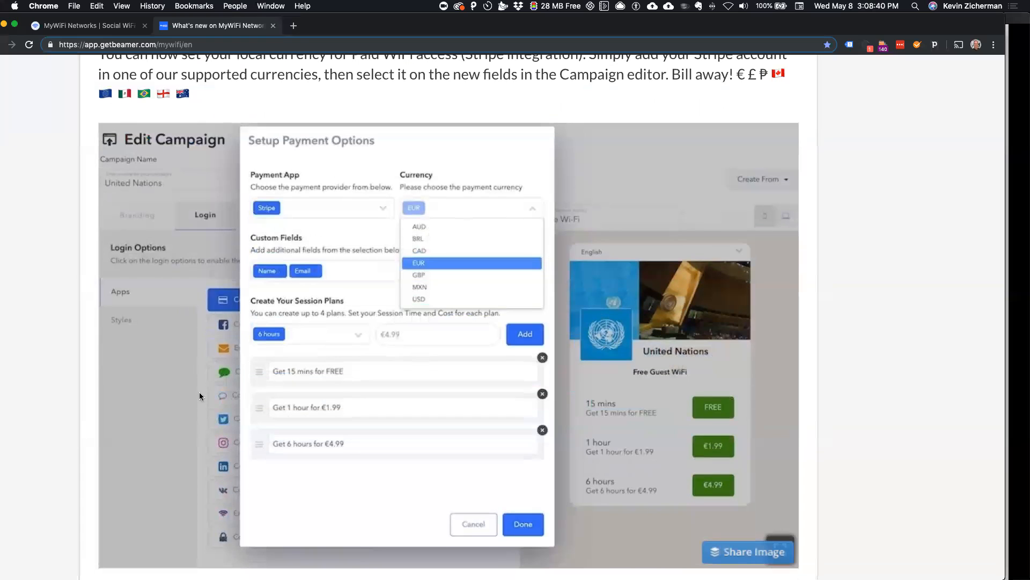
pyautogui.scroll(-2, 211, 148)
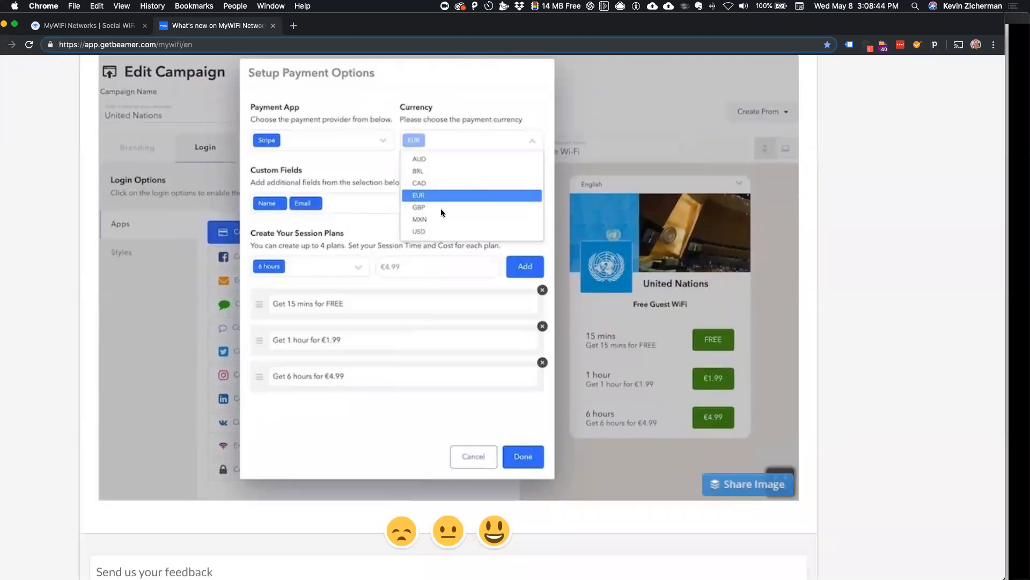
# Step: Look through the New Zapier Templates update and the integration templates shown in its image
pyautogui.scroll(-15, 394, 288)
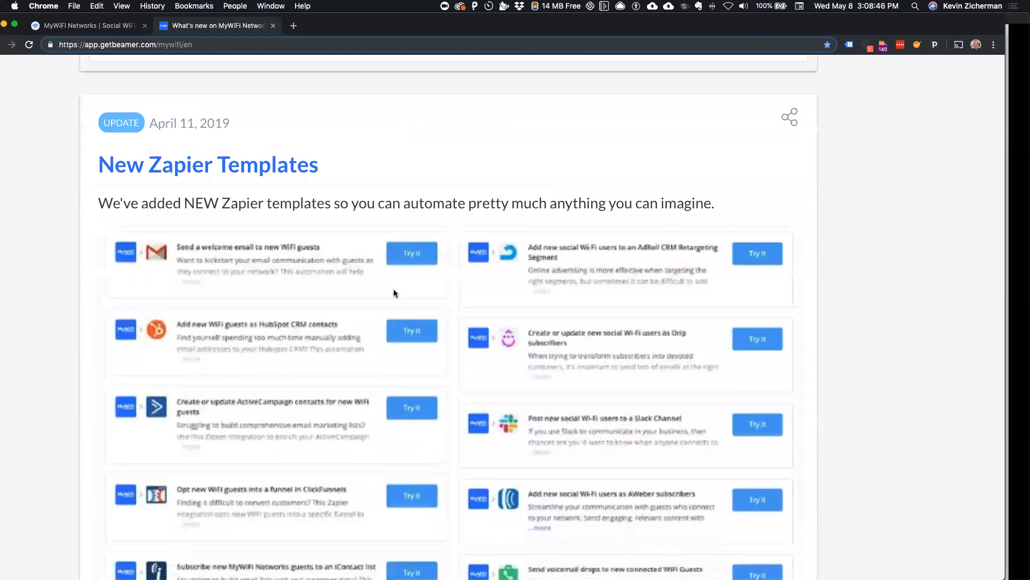
pyautogui.rightClick(396, 294)
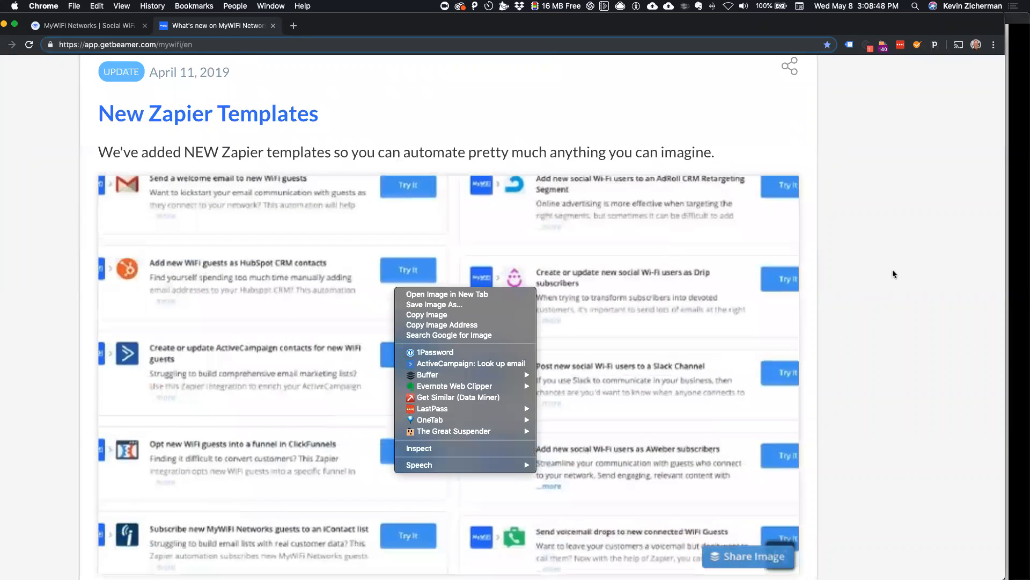
pyautogui.click(893, 269)
pyautogui.scroll(-3, 893, 269)
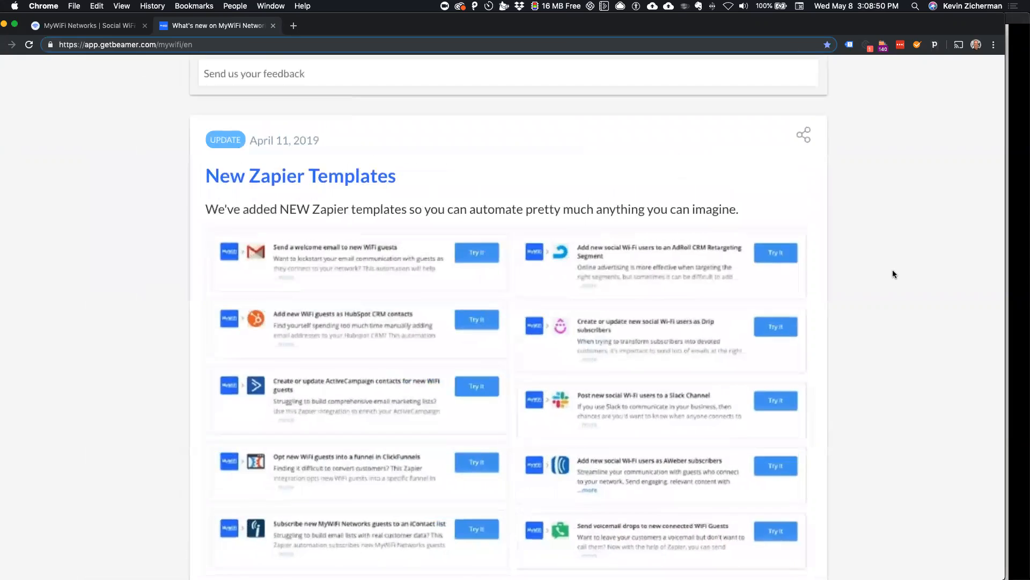
pyautogui.scroll(-1, 893, 270)
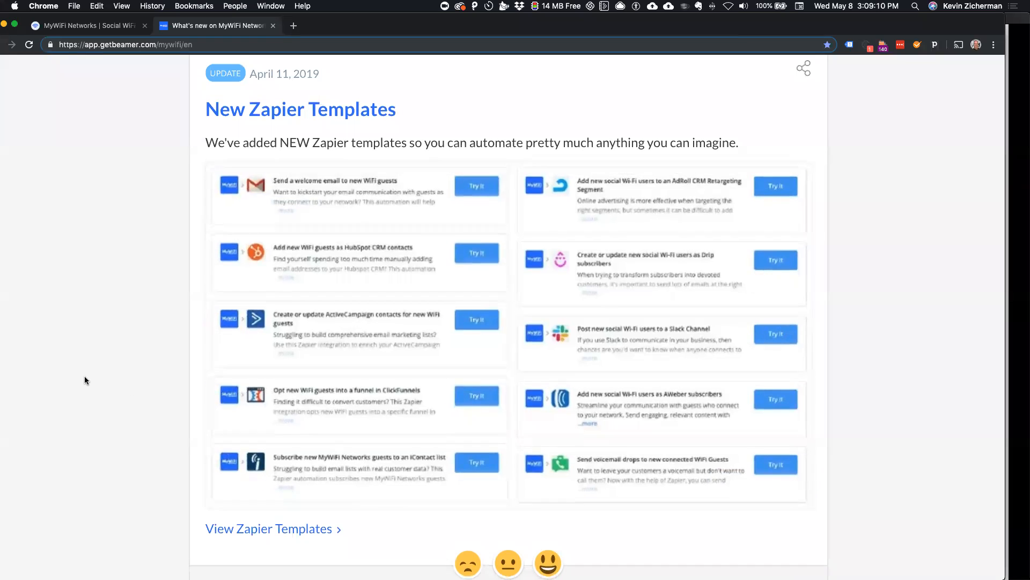
pyautogui.scroll(-5, 85, 376)
pyautogui.scroll(3, 85, 375)
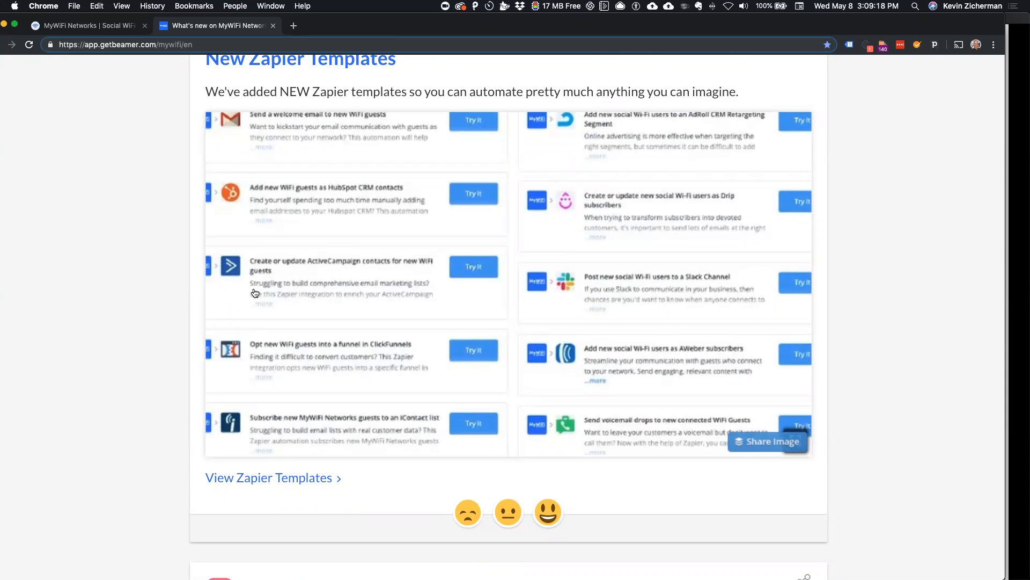
pyautogui.scroll(-5, 254, 293)
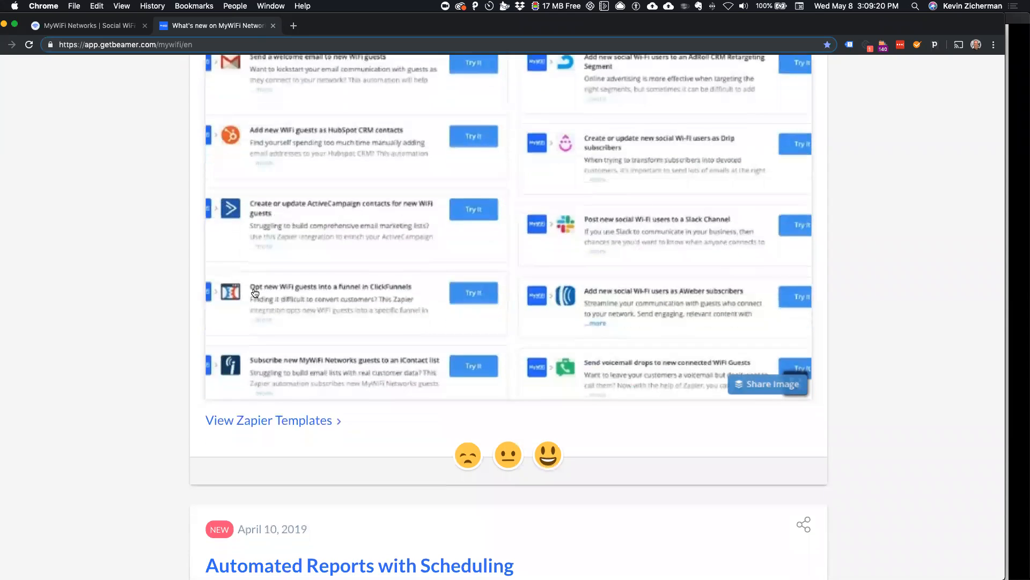
# Step: Read the Automated Reports with Scheduling update and examine its scheduled report settings
pyautogui.scroll(-5, 255, 293)
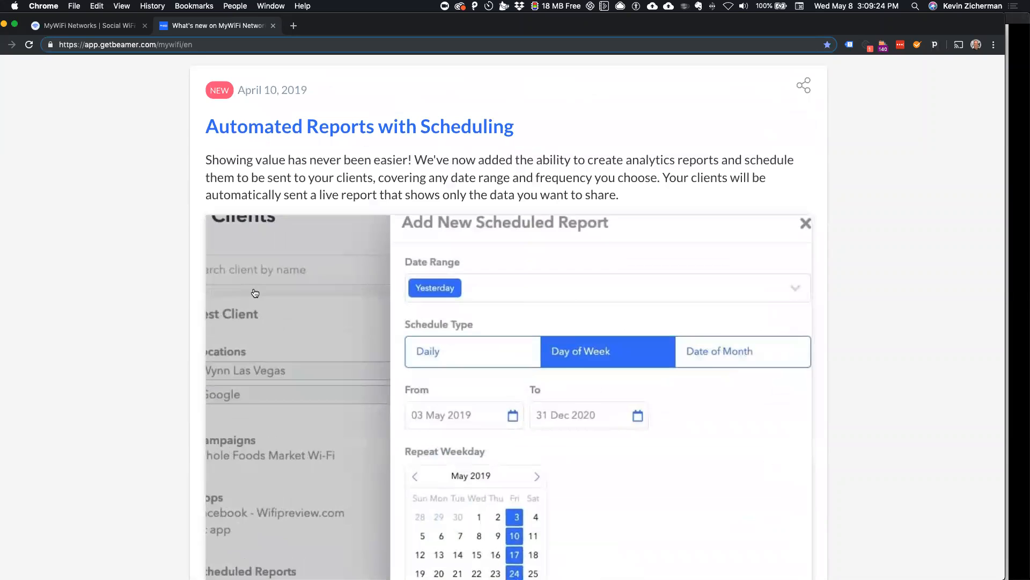
pyautogui.scroll(-1, 255, 292)
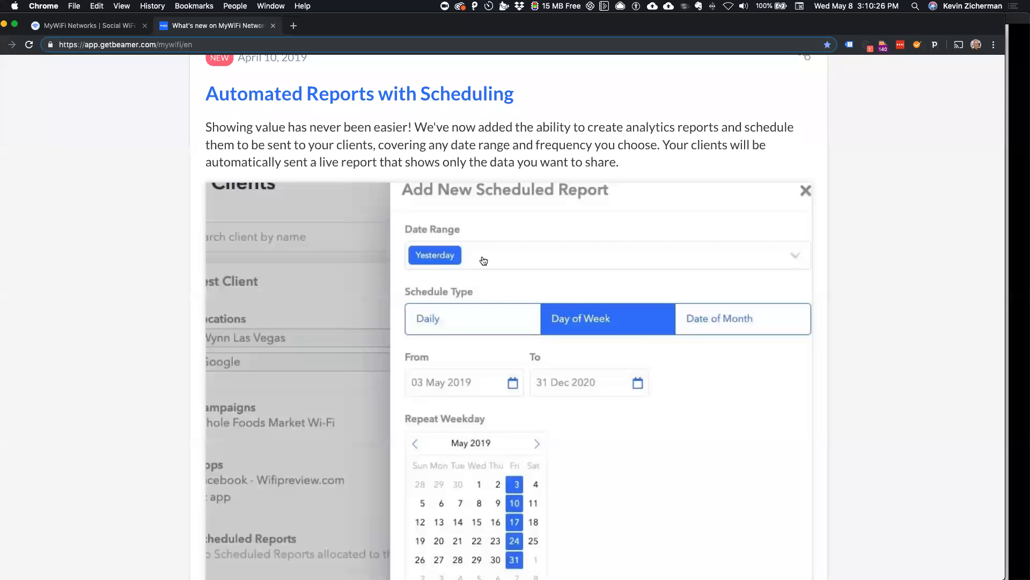
pyautogui.scroll(-10, 483, 260)
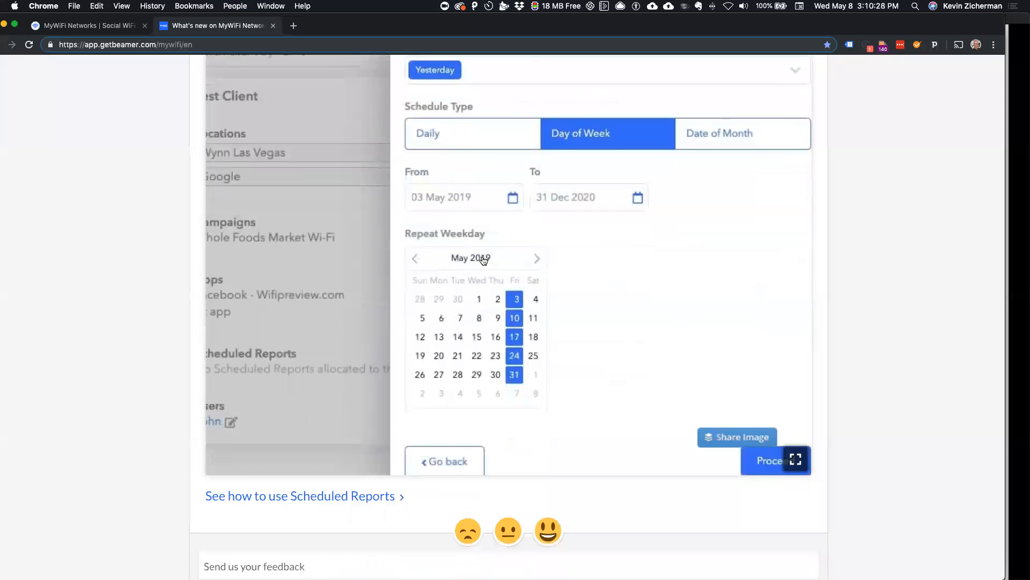
# Step: Look over the New Analytics Dashboards and Ruckus ZoneDirector Integration updates and return to the newer entries
pyautogui.scroll(-4, 481, 255)
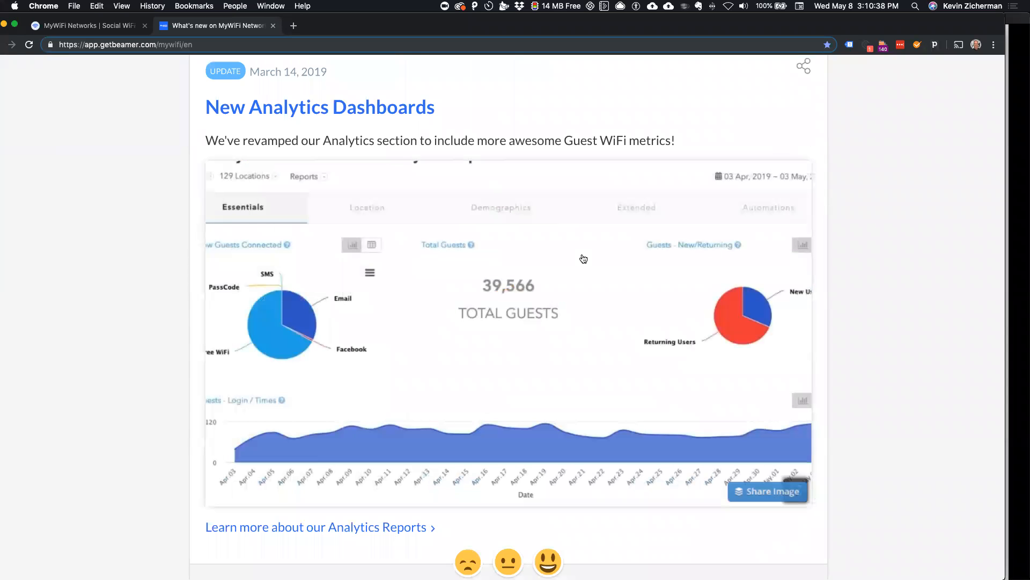
pyautogui.scroll(-8, 583, 259)
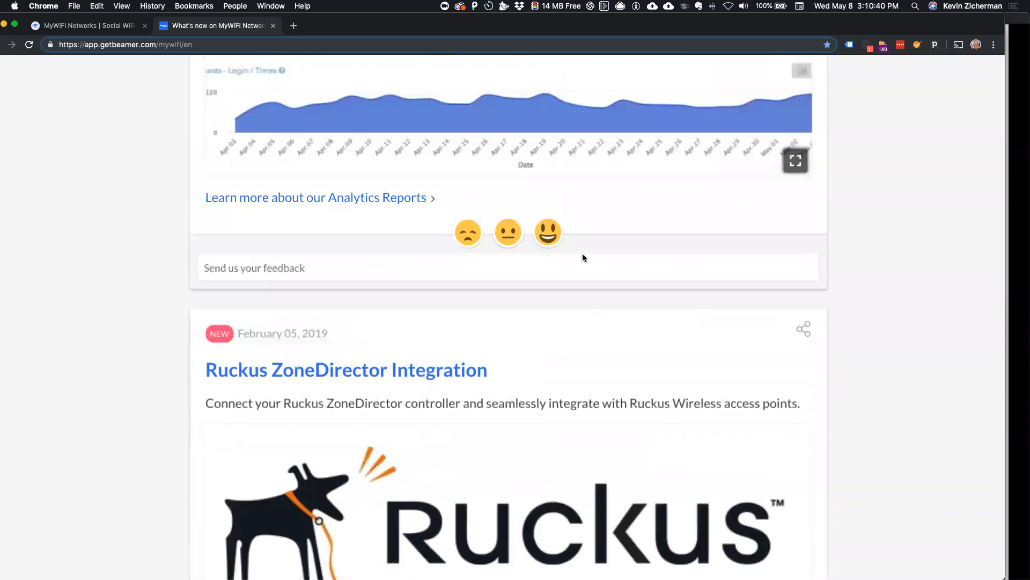
pyautogui.scroll(20, 582, 253)
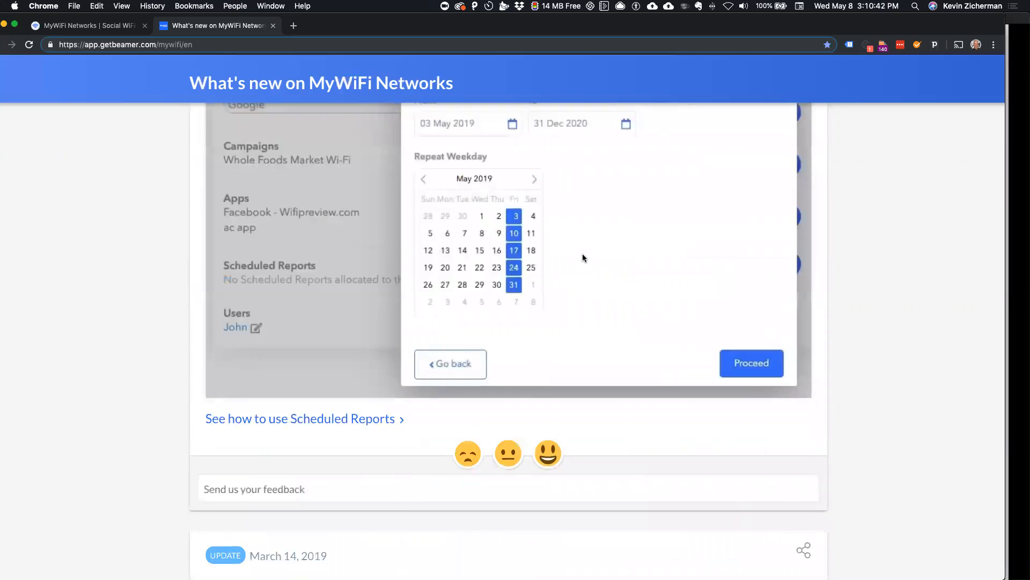
pyautogui.scroll(12, 583, 257)
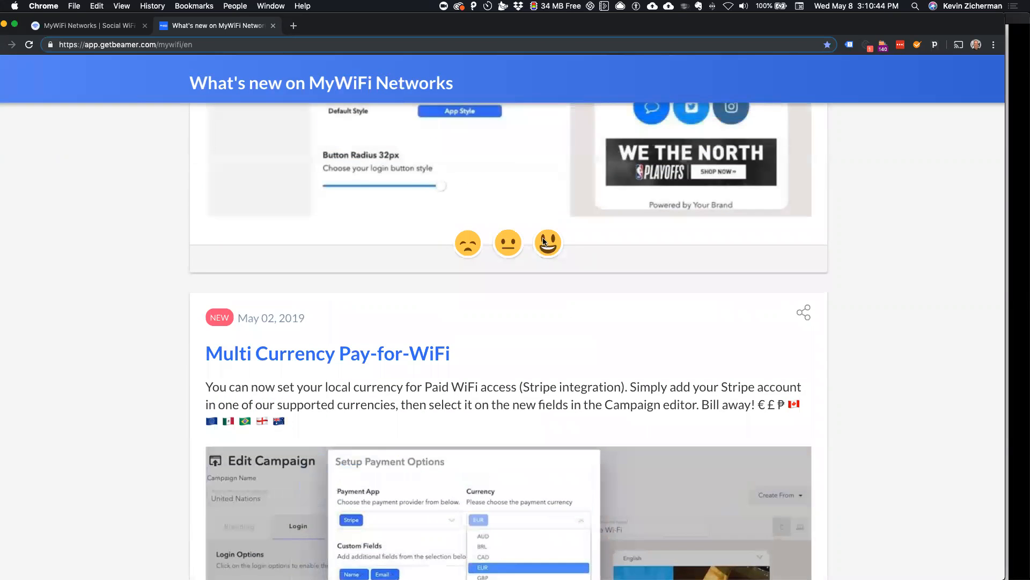
# Step: Open mywifi.io in a new browser tab and log in to the management platform with the prefilled credentials
pyautogui.click(295, 26)
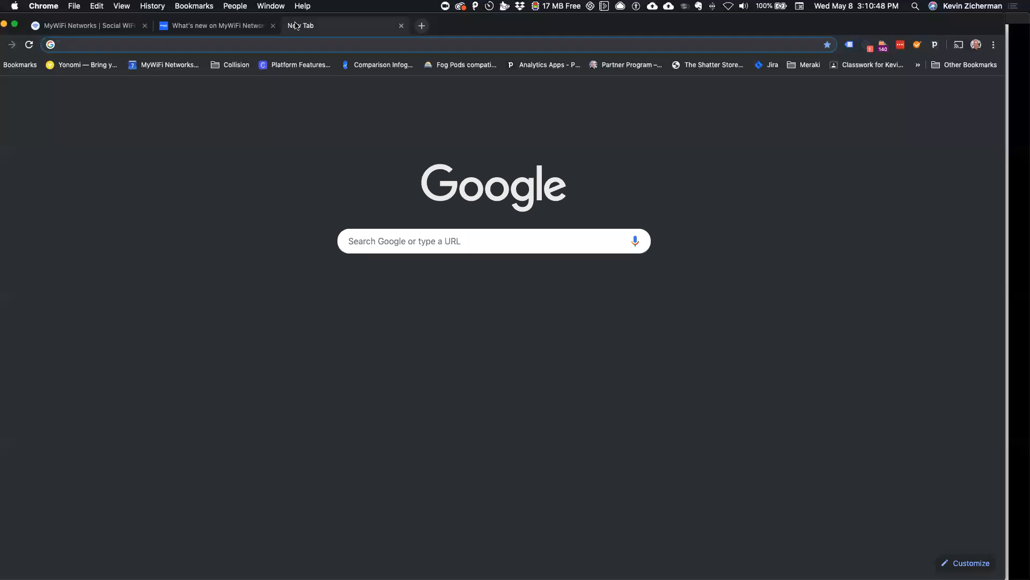
pyautogui.write('mywifi.io')
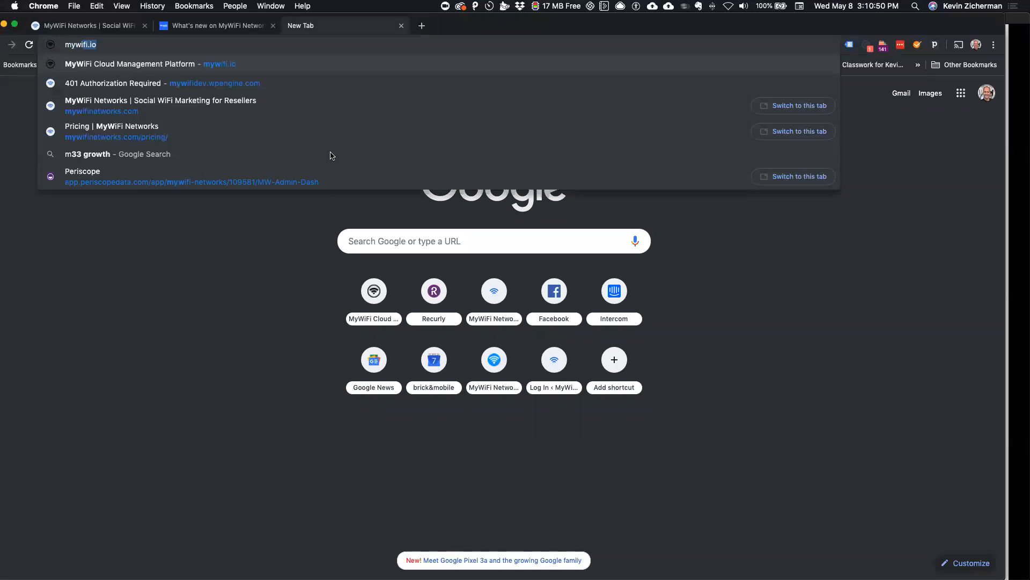
pyautogui.press('Return')
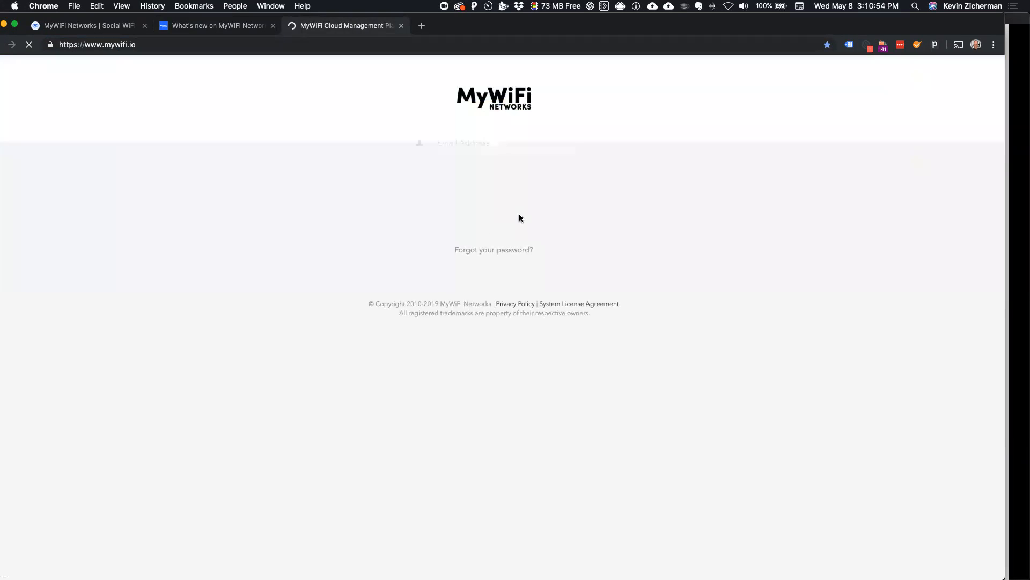
pyautogui.rightClick(536, 200)
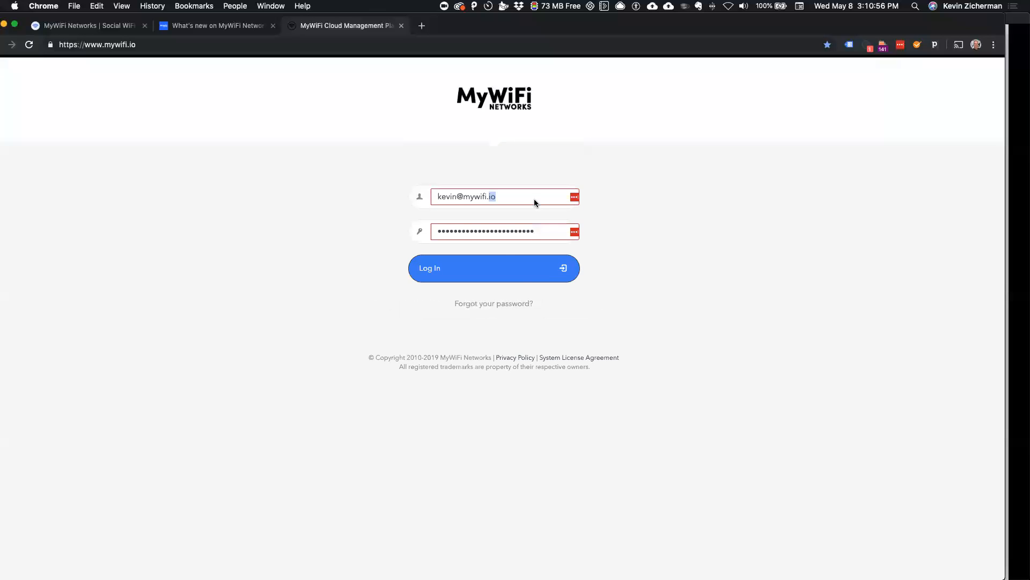
pyautogui.click(351, 268)
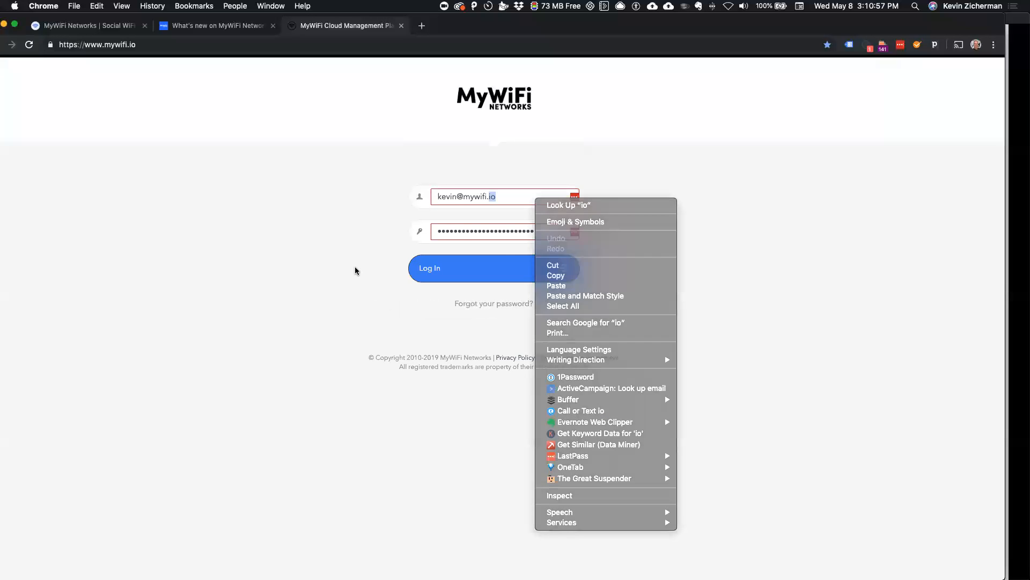
pyautogui.click(510, 270)
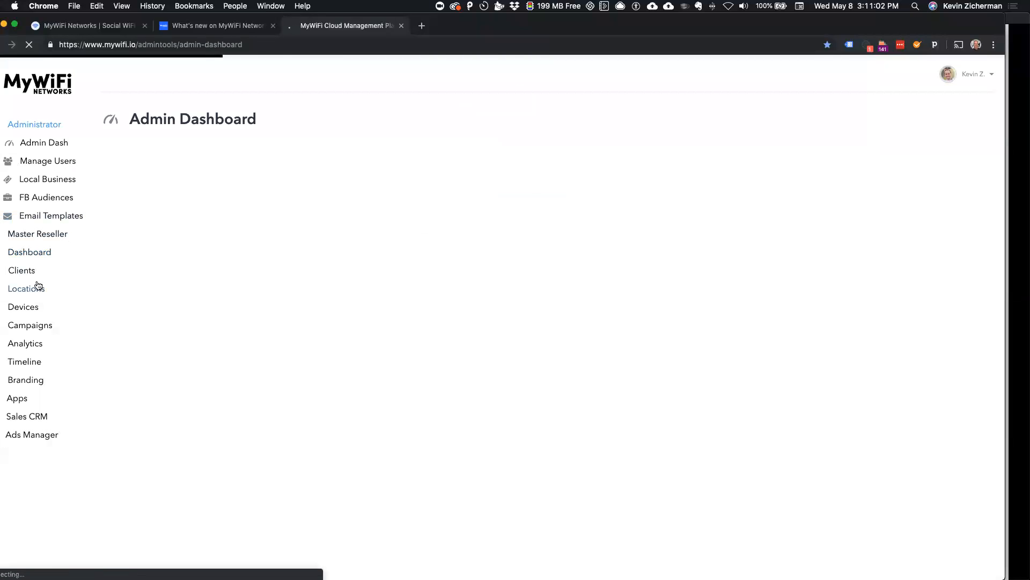
# Step: Add a new campaign and create its portal branding from the Facebook page mcdonalds
pyautogui.click(31, 325)
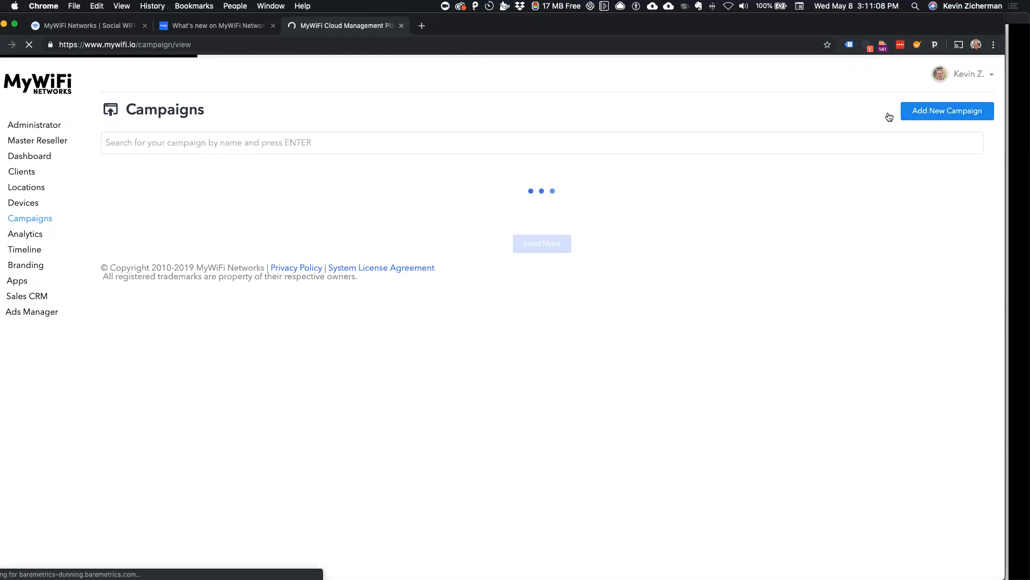
pyautogui.click(891, 114)
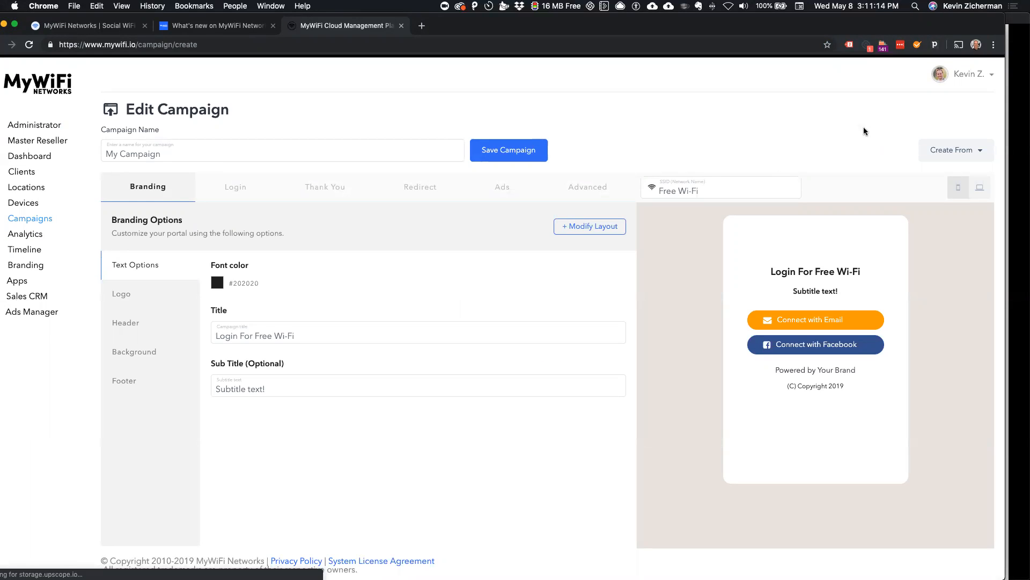
pyautogui.click(950, 151)
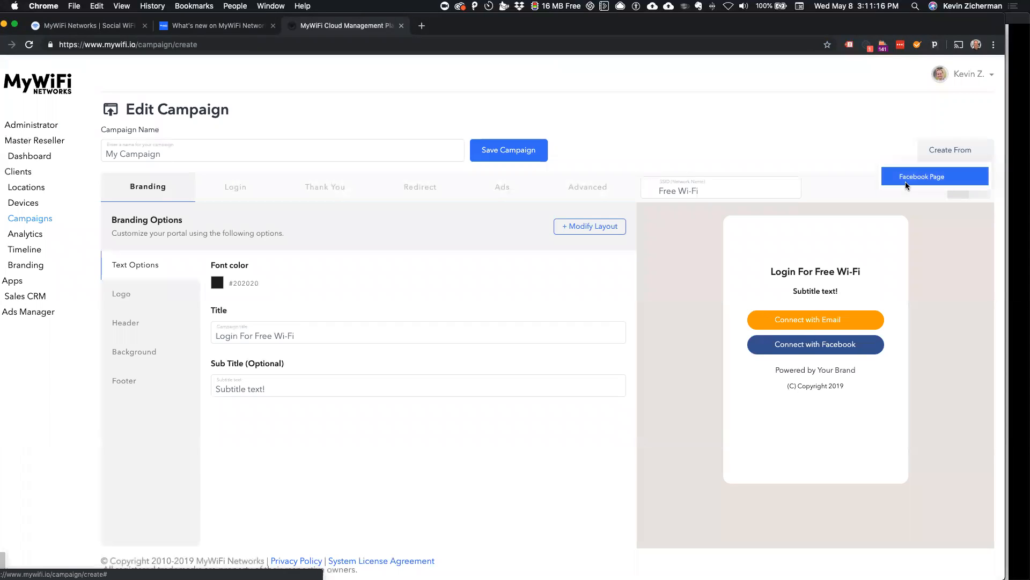
pyautogui.click(906, 180)
pyautogui.write('mcdonalds')
pyautogui.click(618, 342)
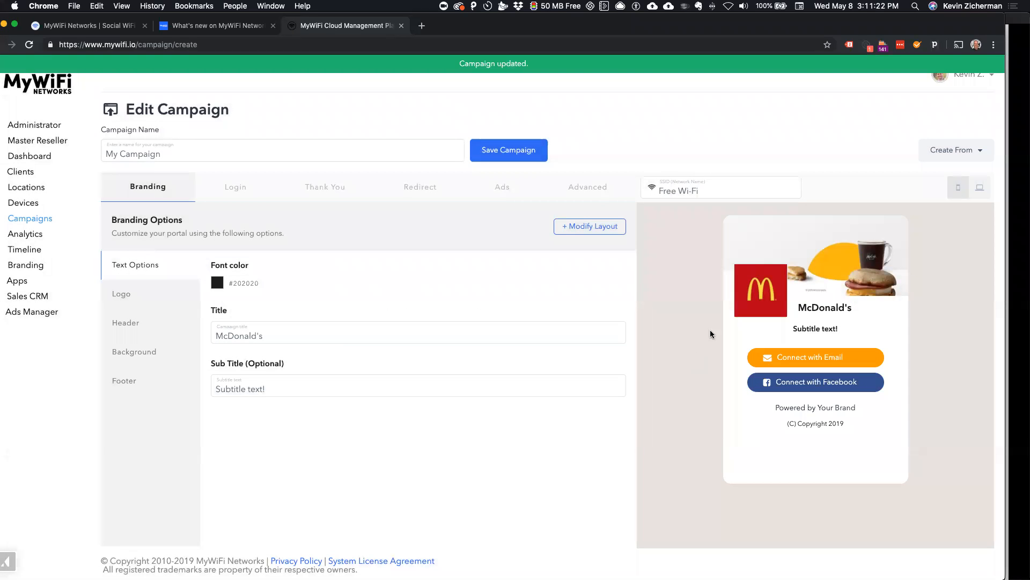
# Step: Look through the campaign's Logo, Header and Background branding options
pyautogui.click(117, 297)
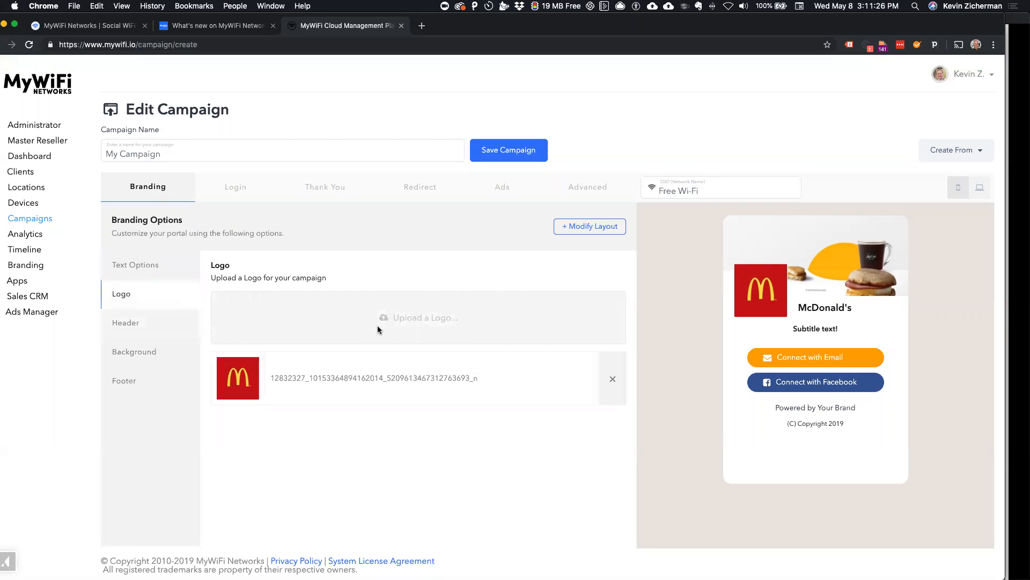
pyautogui.click(130, 324)
pyautogui.click(161, 352)
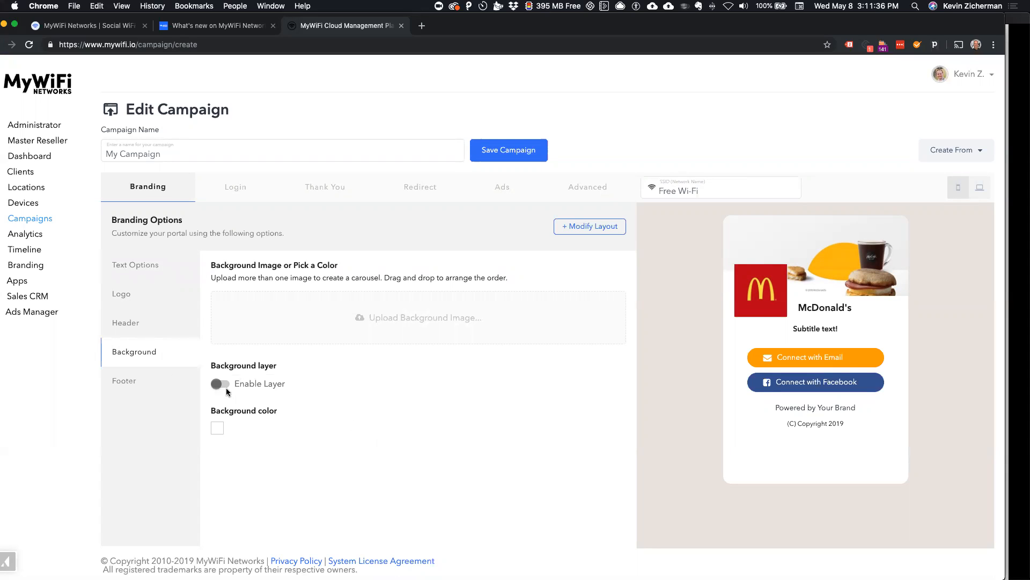
# Step: Check the app choices for the Facebook login in the campaign's login options, and disable Connect with Facebook
pyautogui.click(239, 192)
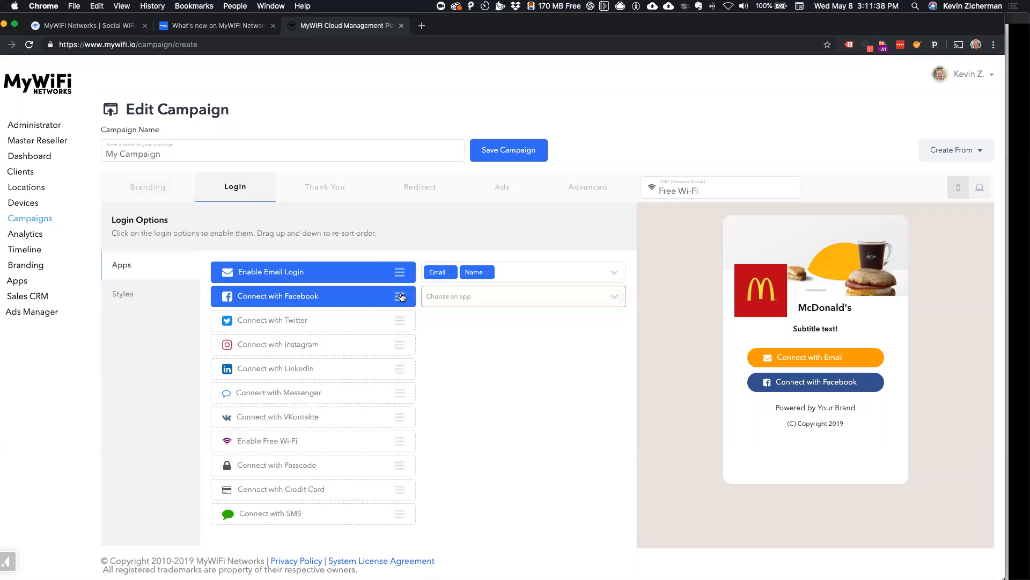
pyautogui.click(460, 296)
pyautogui.click(458, 347)
pyautogui.click(386, 302)
# Step: Examine the setup dialogs for the credit card and SMS logins, including the payment provider choices, and cancel both
pyautogui.click(318, 488)
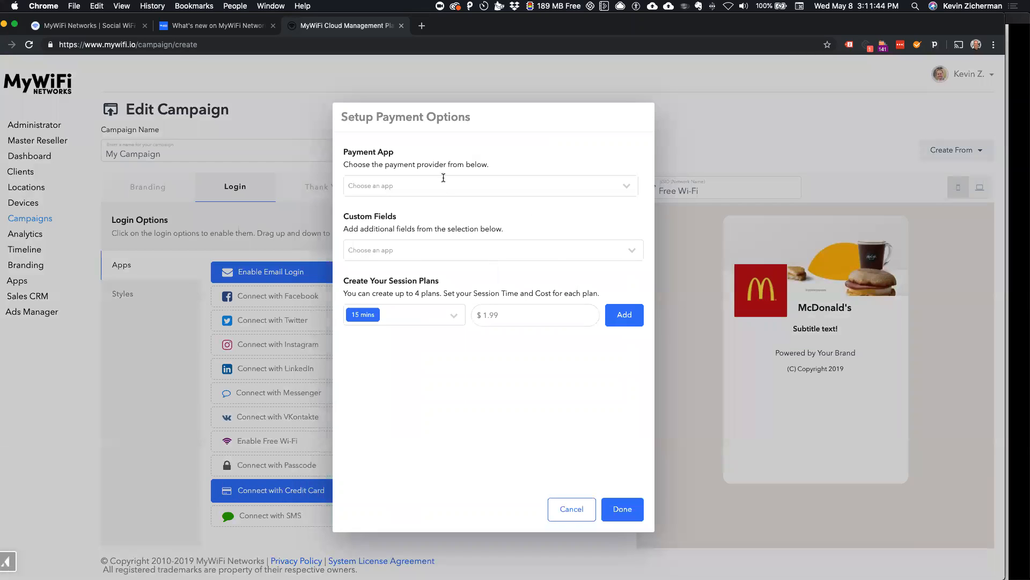
pyautogui.click(399, 179)
pyautogui.click(474, 394)
pyautogui.click(568, 508)
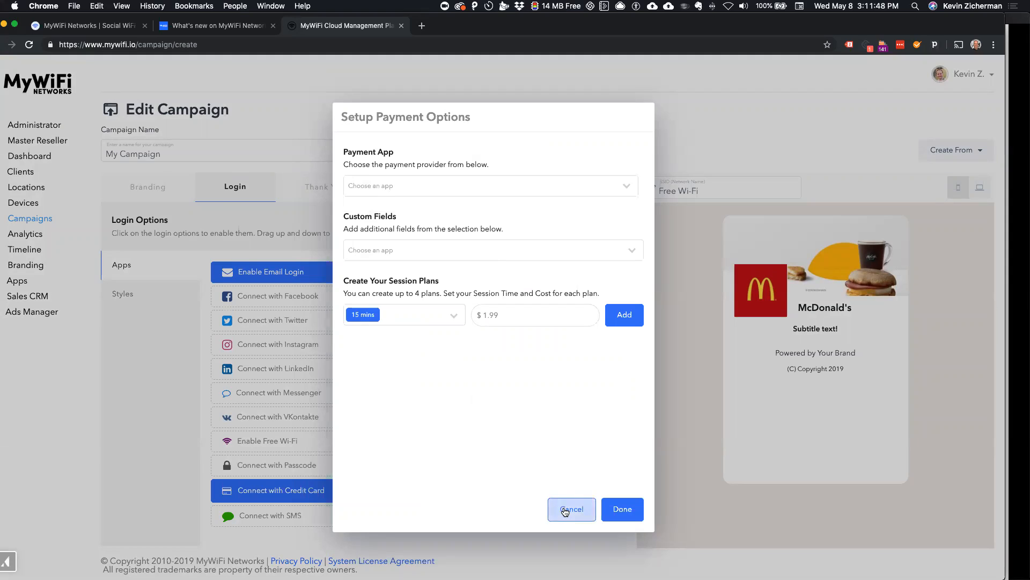
pyautogui.click(320, 515)
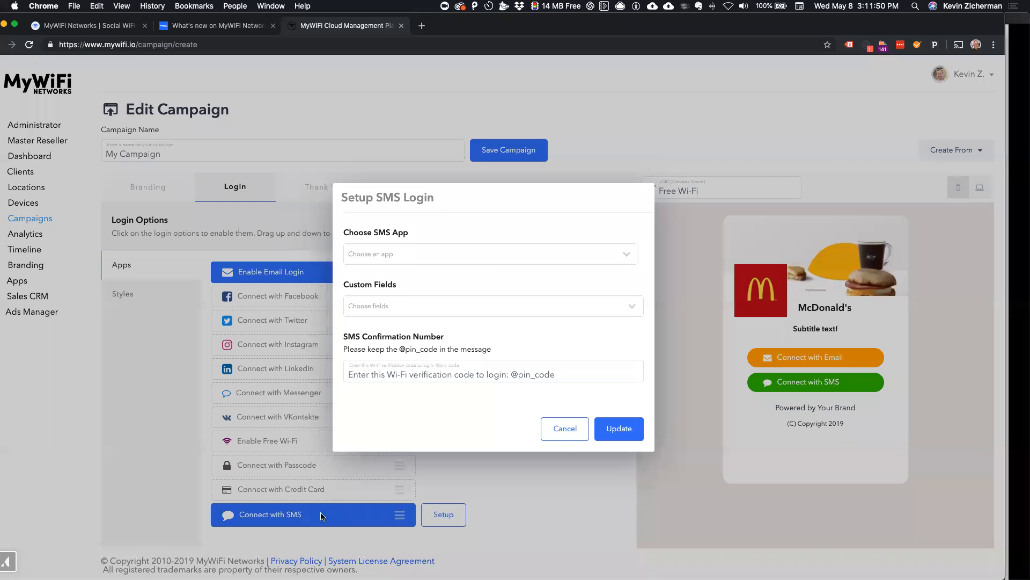
pyautogui.click(562, 435)
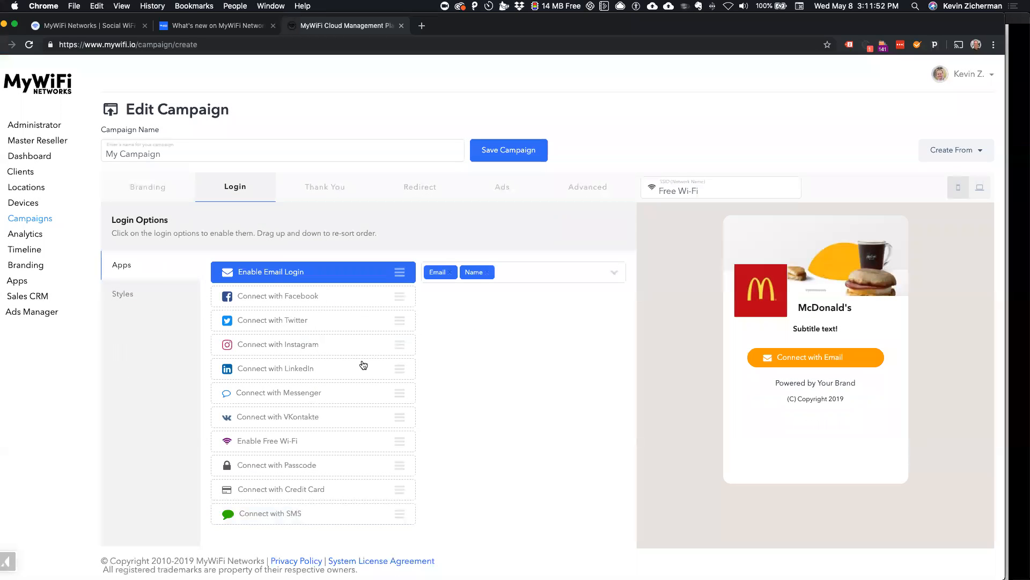
# Step: Arrange the login buttons in App Style and enable the LinkedIn, Instagram, Twitter and Facebook logins
pyautogui.click(147, 301)
pyautogui.click(320, 329)
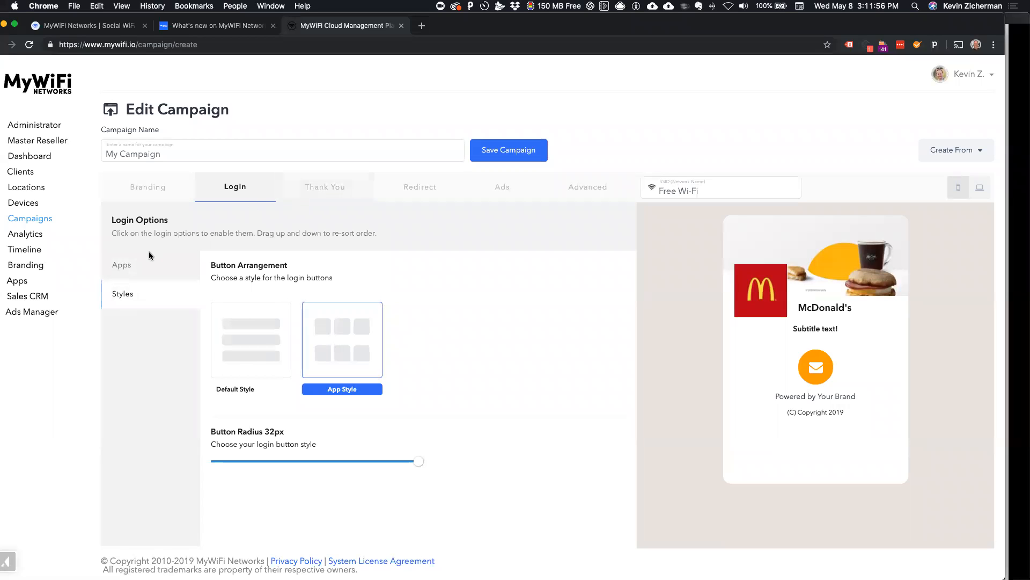
pyautogui.click(145, 265)
pyautogui.click(328, 374)
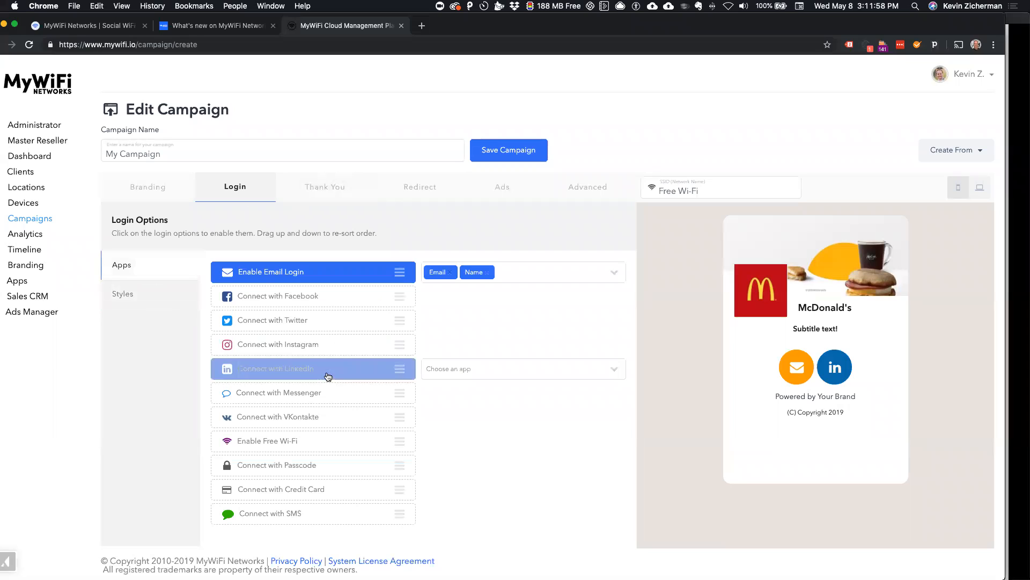
pyautogui.click(326, 344)
pyautogui.click(326, 321)
pyautogui.click(325, 297)
# Step: Switch the login buttons to Default Style and reduce their button radius to 0px, checking the portal preview
pyautogui.click(190, 302)
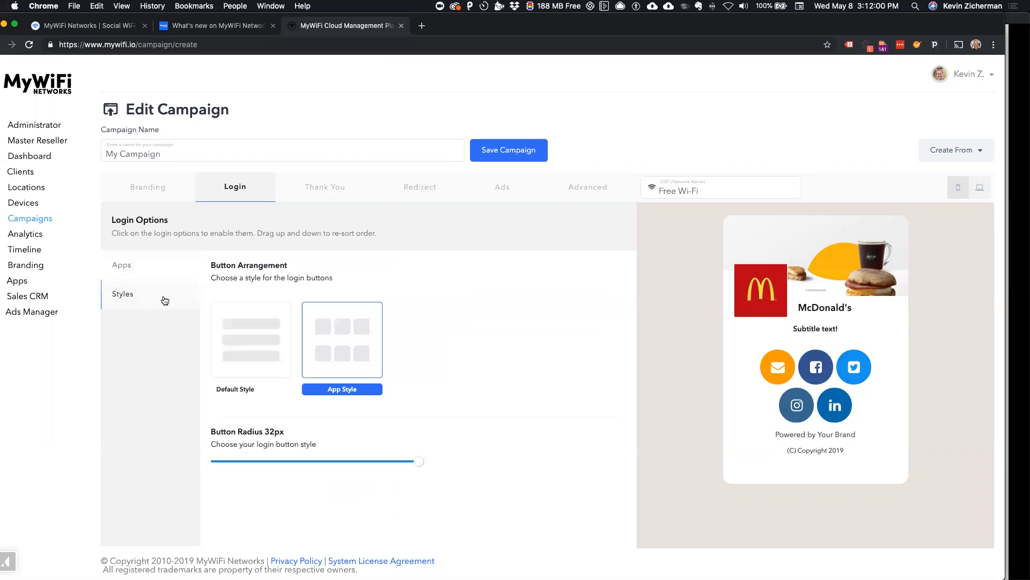
pyautogui.click(261, 366)
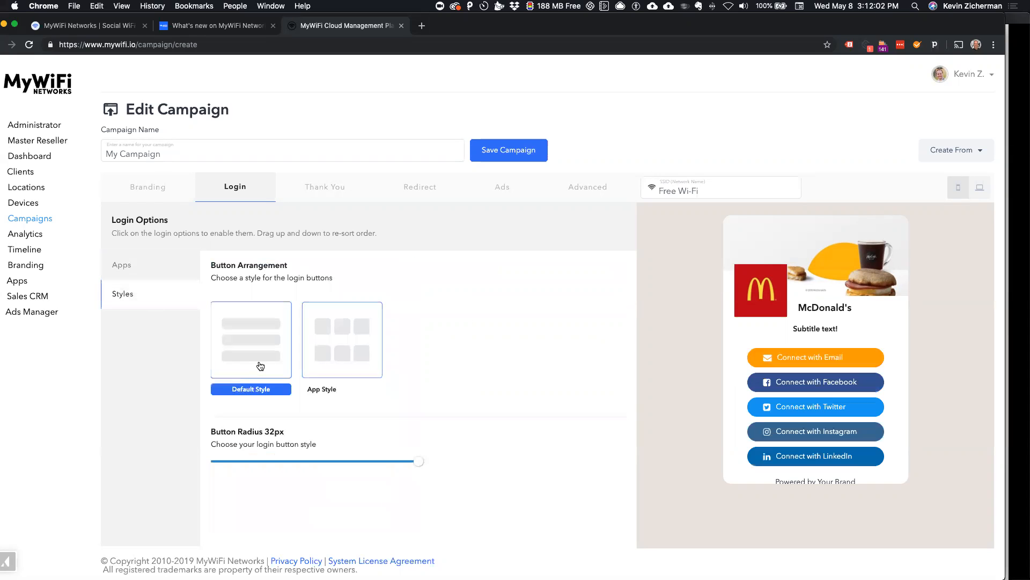
pyautogui.moveTo(412, 463); pyautogui.dragTo(289, 462)
pyautogui.scroll(5, 827, 360)
pyautogui.scroll(-2, 827, 361)
pyautogui.scroll(-8, 827, 362)
pyautogui.moveTo(289, 461); pyautogui.dragTo(207, 462)
pyautogui.scroll(5, 856, 397)
pyautogui.scroll(-8, 855, 400)
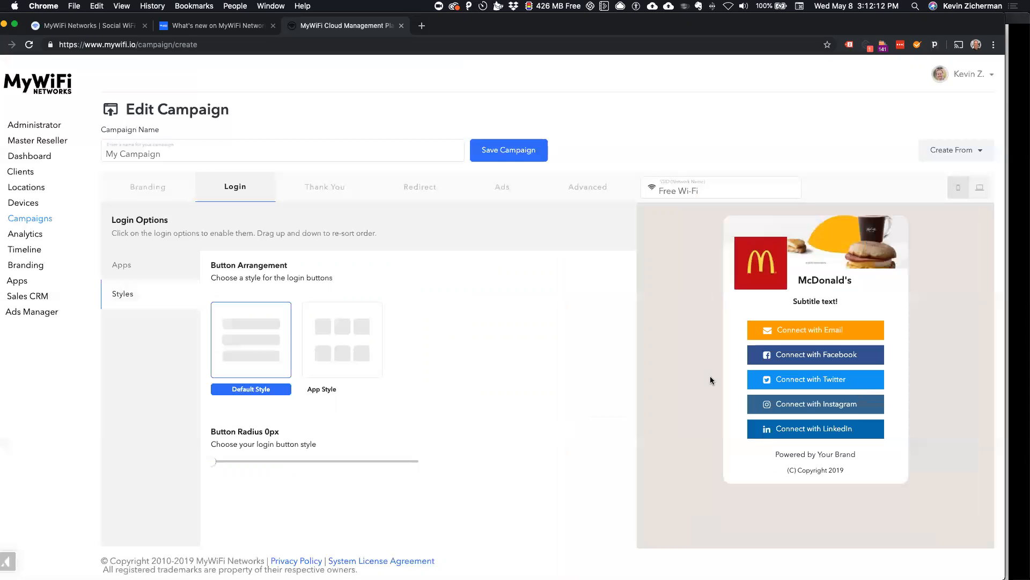
# Step: Set the login buttons back to App Style and compare the portal's mobile and desktop previews, ending on desktop
pyautogui.click(337, 347)
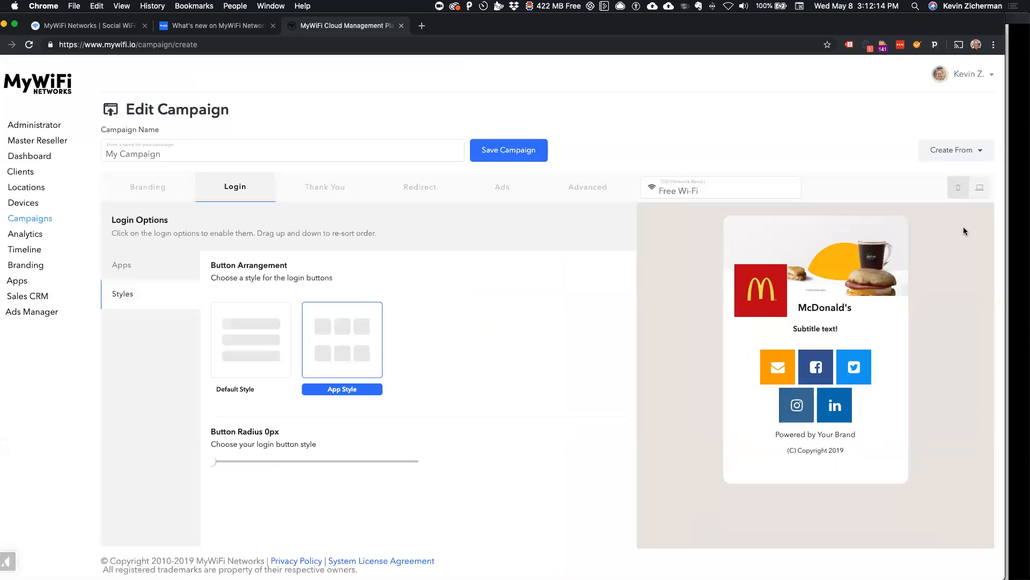
pyautogui.scroll(8, 974, 203)
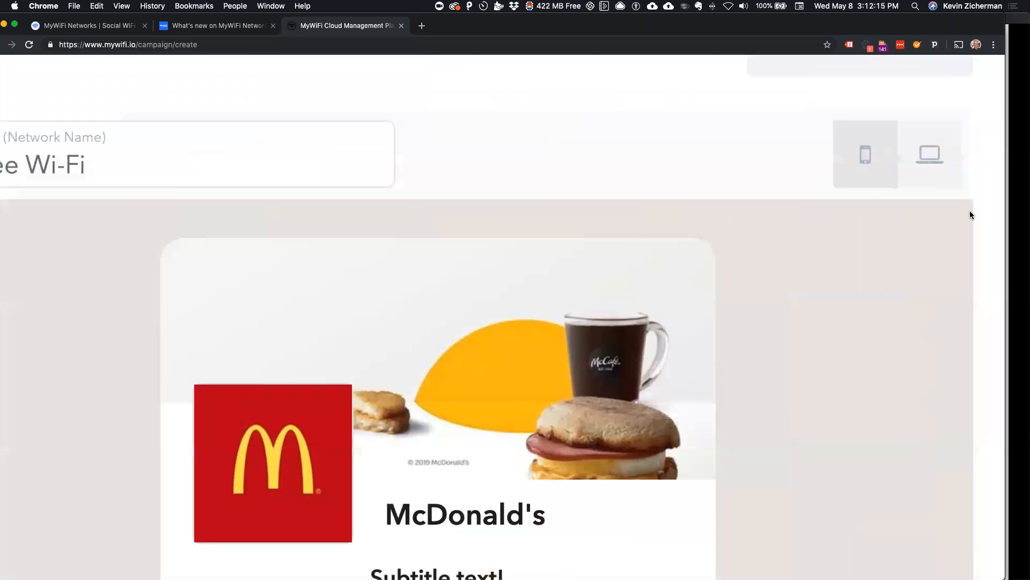
pyautogui.click(921, 159)
pyautogui.scroll(-8, 921, 159)
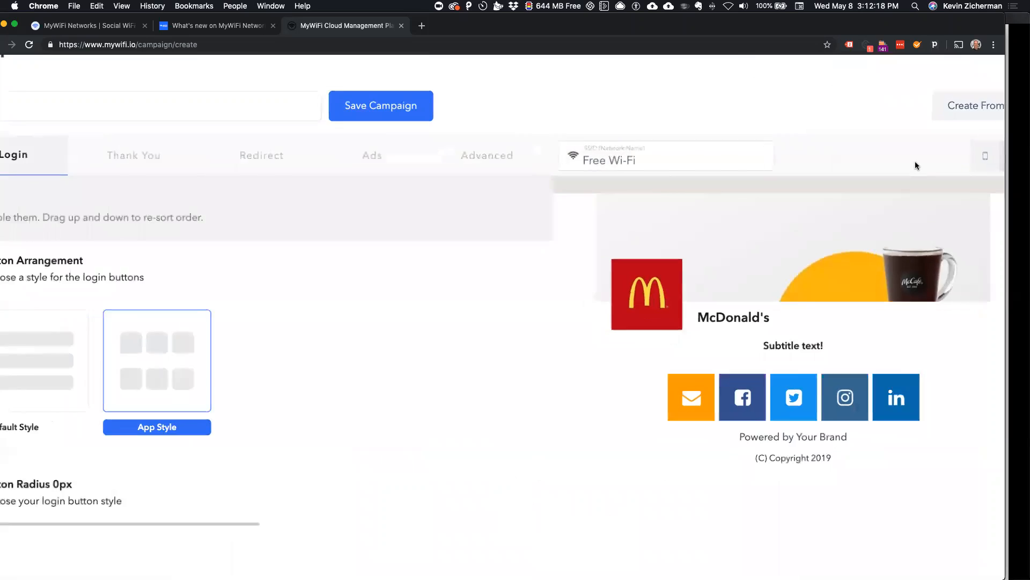
pyautogui.click(957, 187)
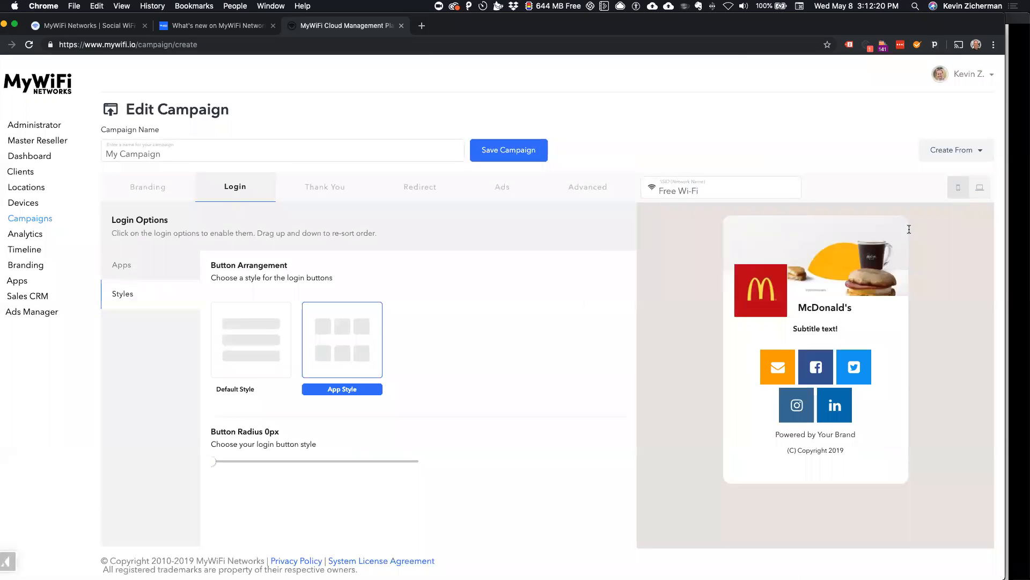
pyautogui.click(980, 188)
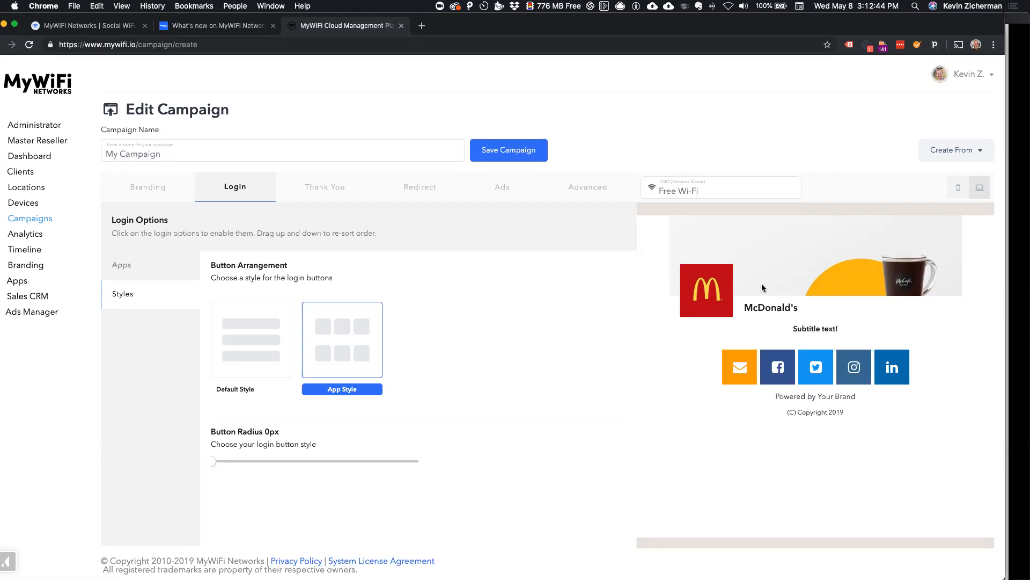
pyautogui.click(957, 194)
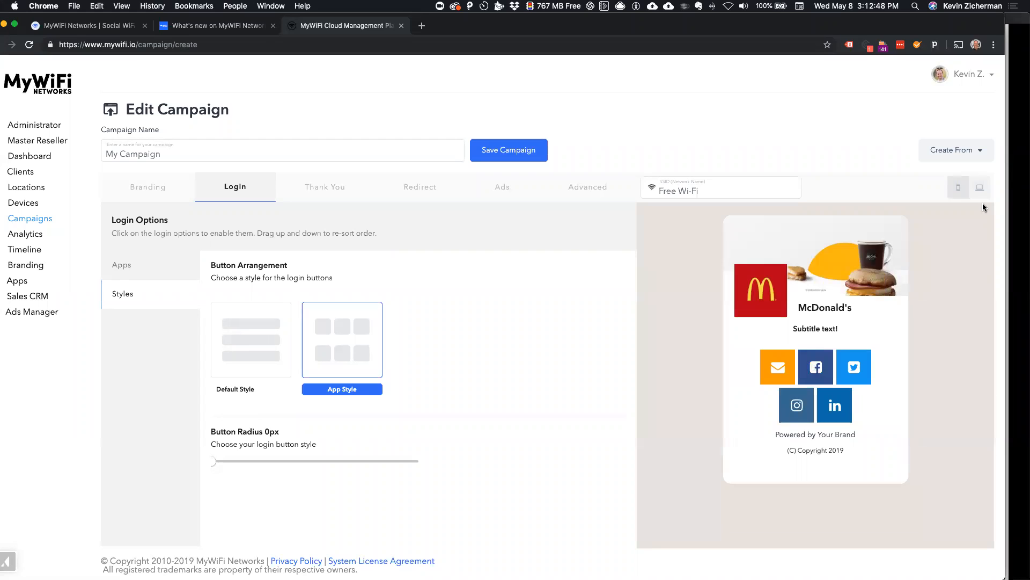
pyautogui.click(980, 188)
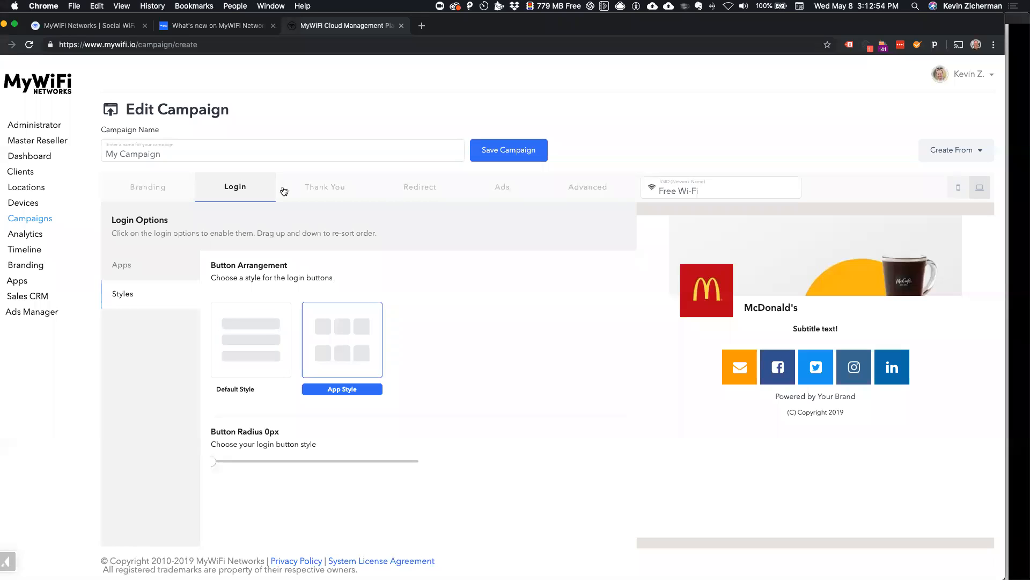
# Step: Move the Text block above the Like Box in the campaign's Thank You options
pyautogui.click(316, 198)
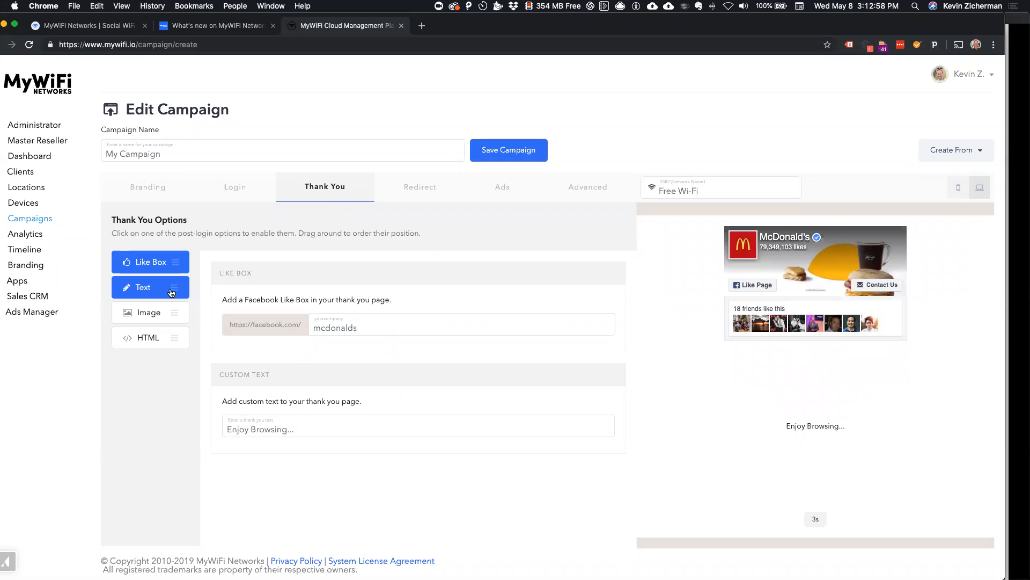
pyautogui.moveTo(173, 288); pyautogui.dragTo(170, 257)
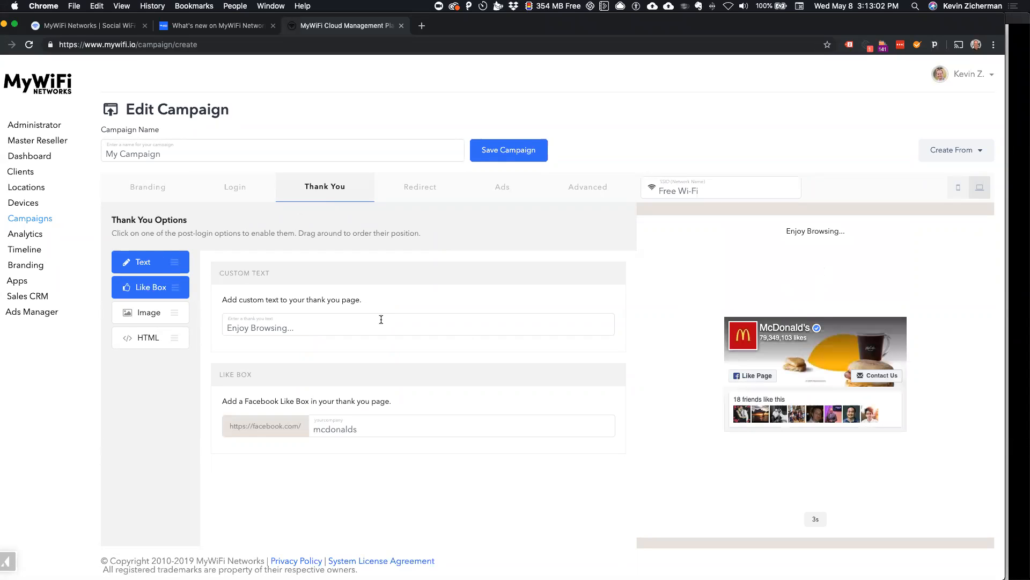
# Step: Try out the Image and HTML blocks on the thank-you page, and disable each of them again
pyautogui.click(170, 317)
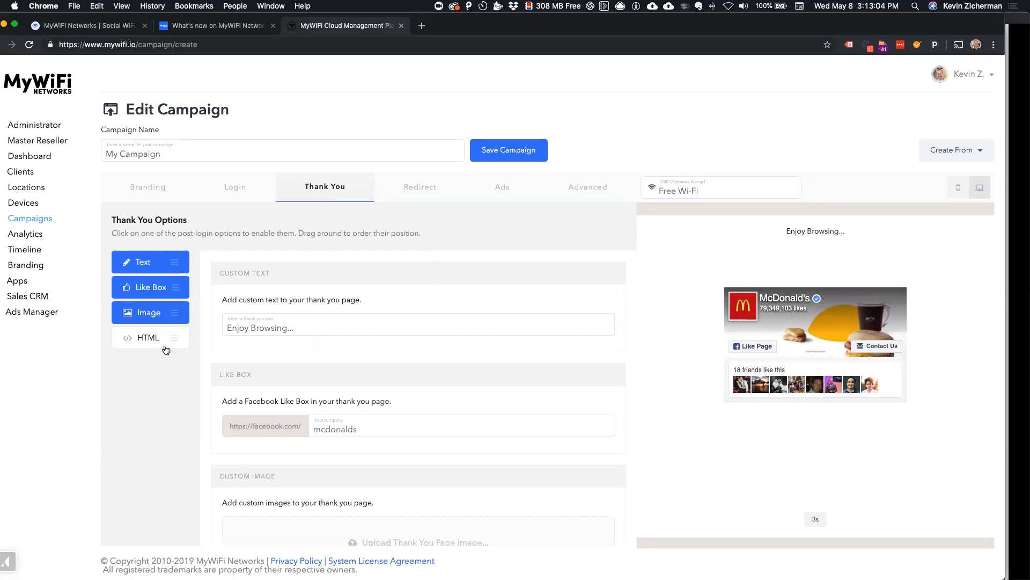
pyautogui.click(164, 321)
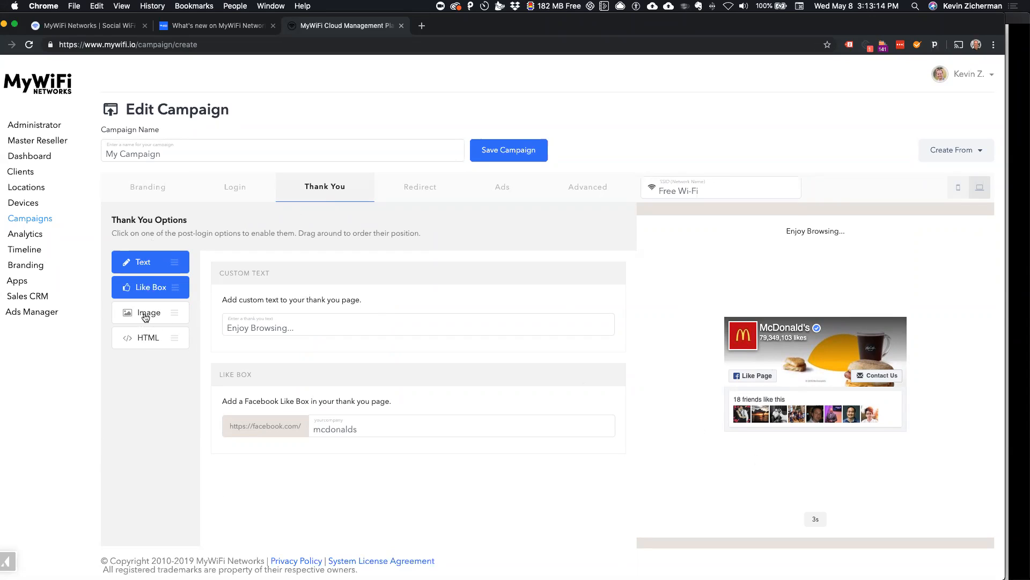
pyautogui.click(143, 343)
pyautogui.scroll(-3, 272, 454)
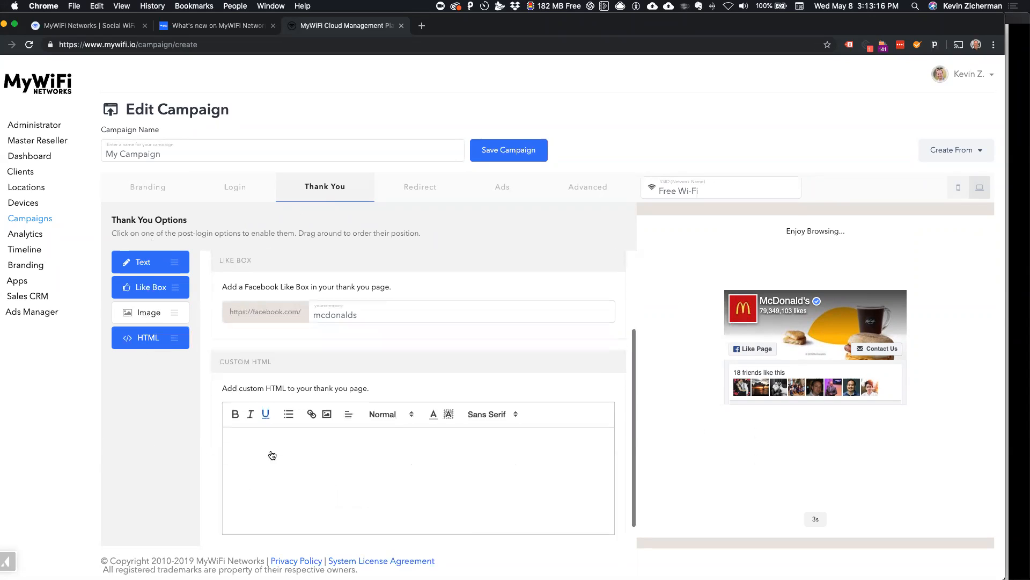
pyautogui.scroll(-1, 273, 455)
pyautogui.click(364, 450)
pyautogui.click(168, 337)
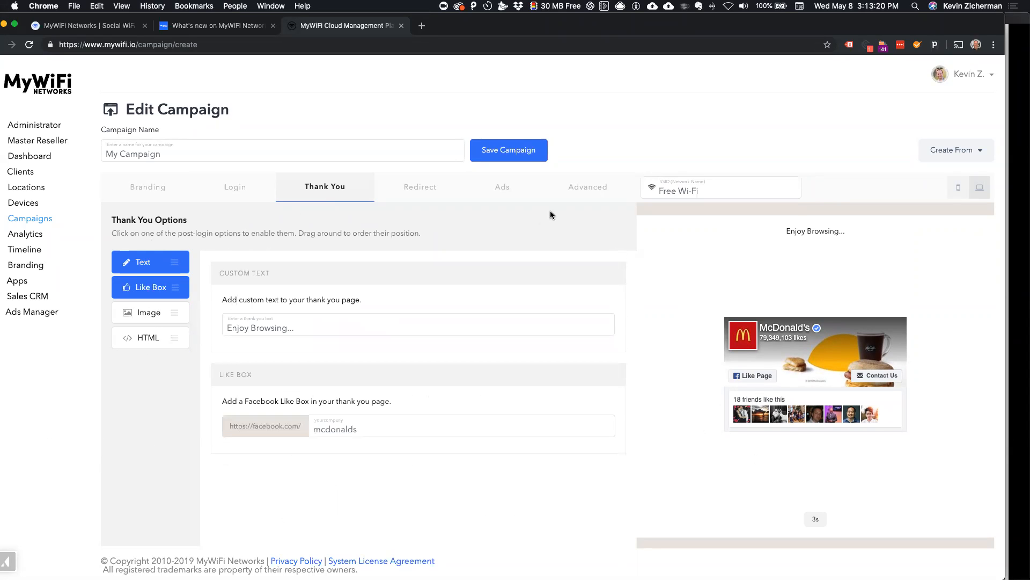
# Step: Look through the campaign's URL, App Store, WhatsApp and Messenger redirect options and select the App Store redirect
pyautogui.click(436, 192)
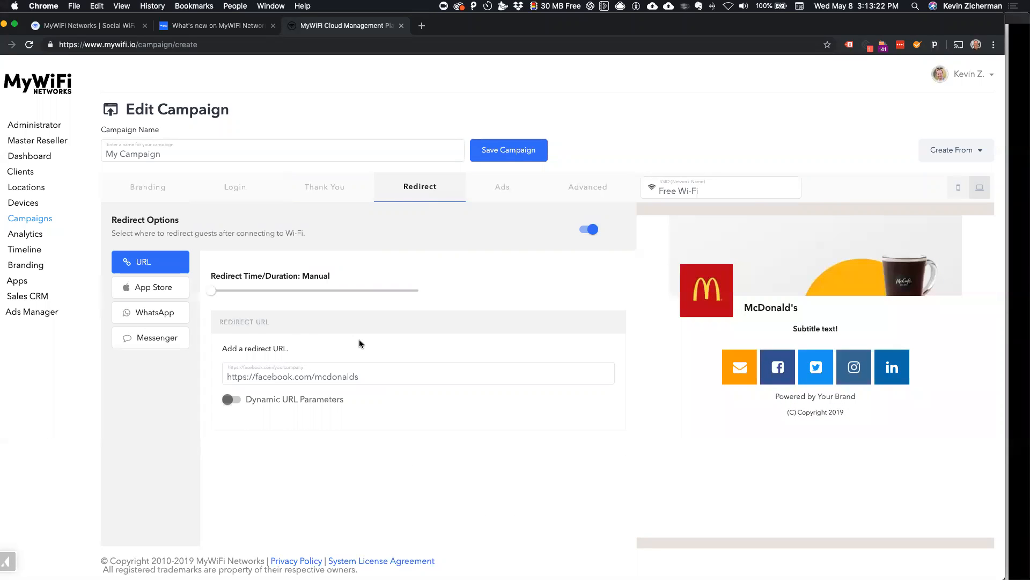
pyautogui.click(170, 294)
pyautogui.click(171, 324)
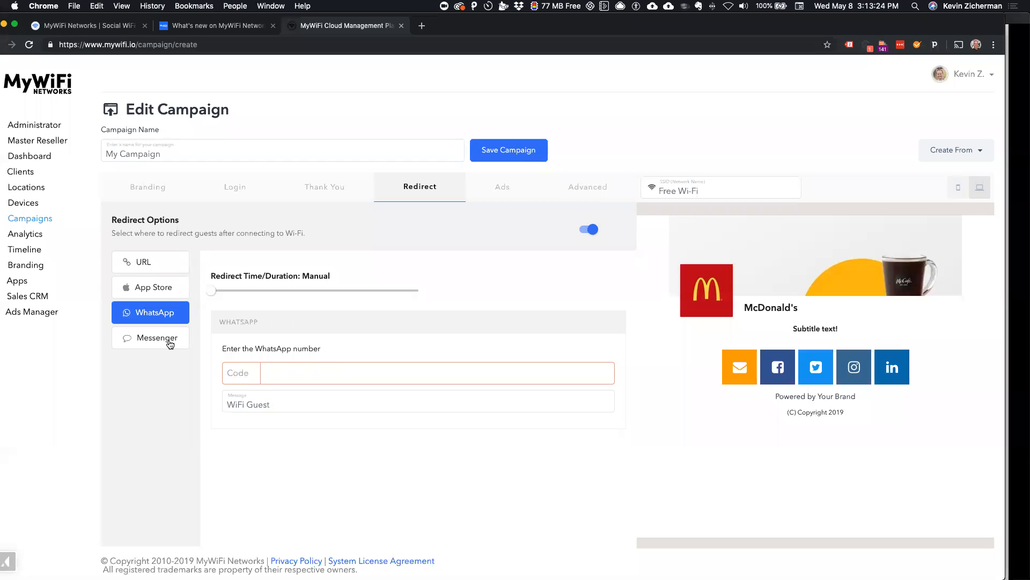
pyautogui.click(170, 343)
pyautogui.click(164, 271)
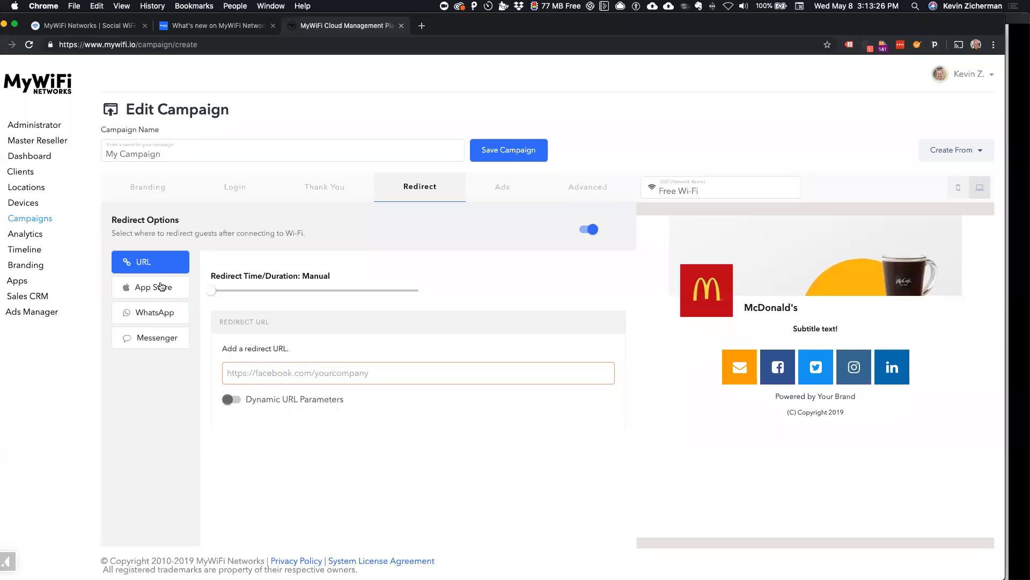
pyautogui.click(161, 286)
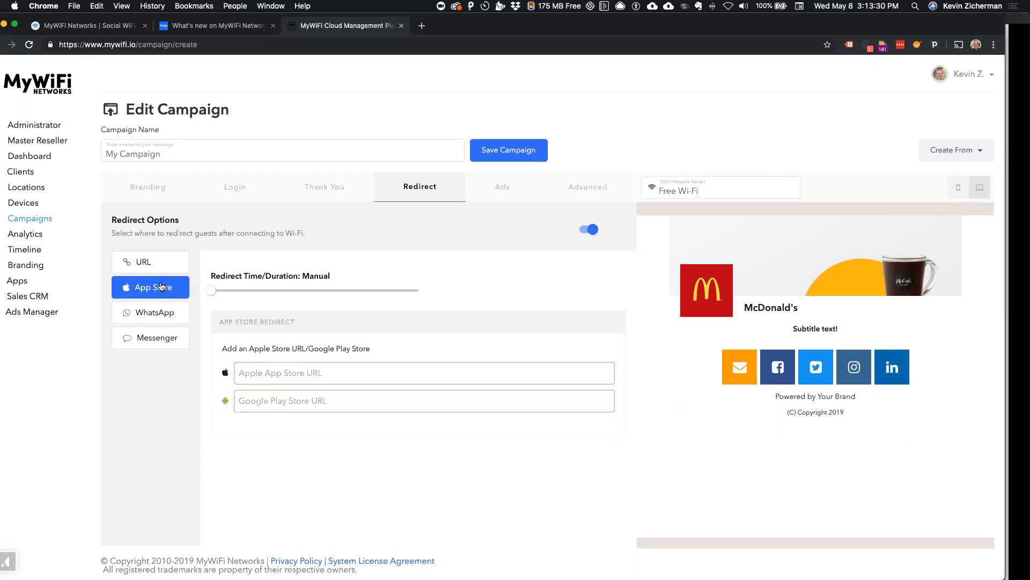
pyautogui.click(160, 311)
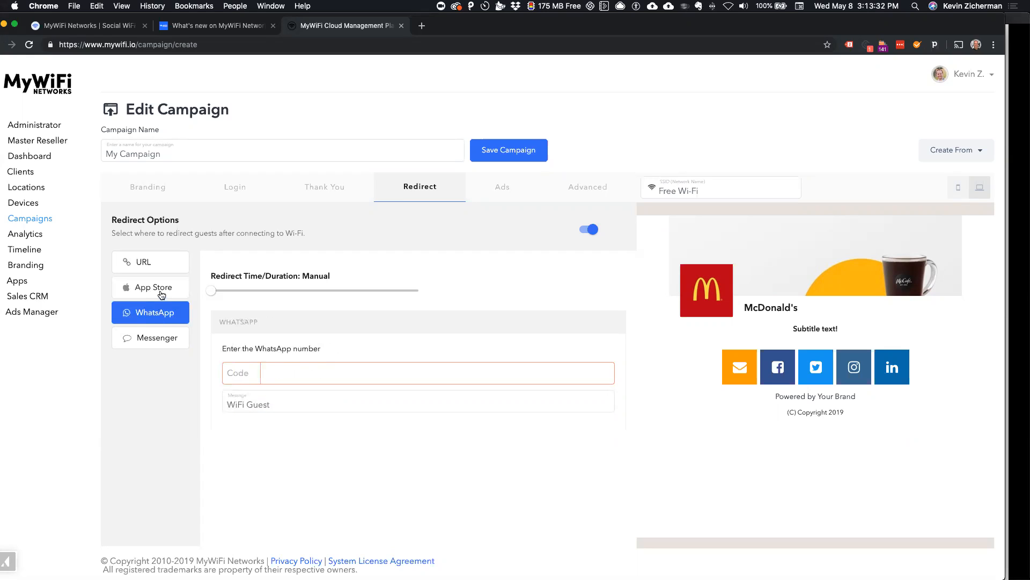
pyautogui.click(162, 294)
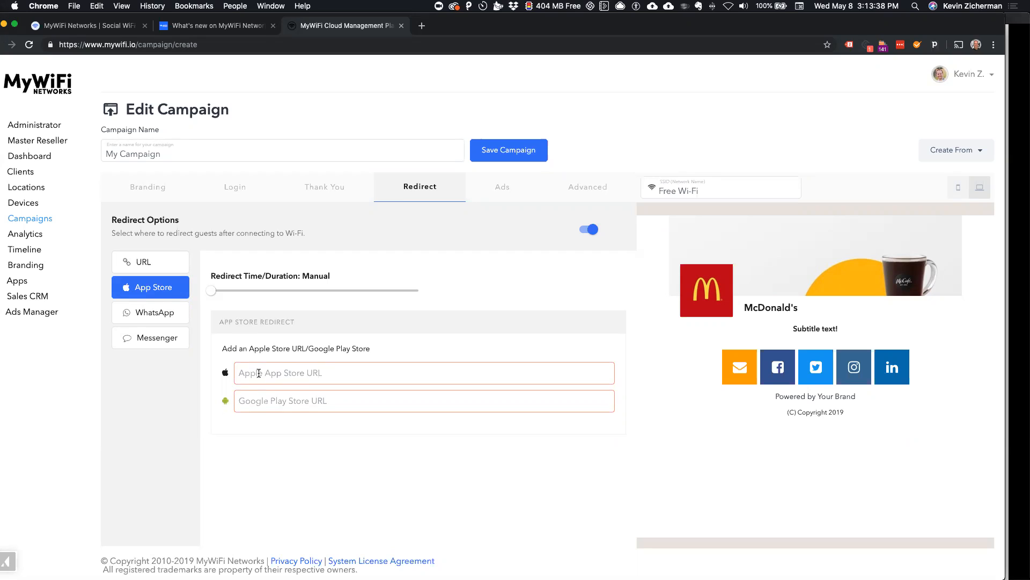
# Step: Look at the WhatsApp redirect's fields and select the Messenger redirect for the campaign
pyautogui.click(154, 318)
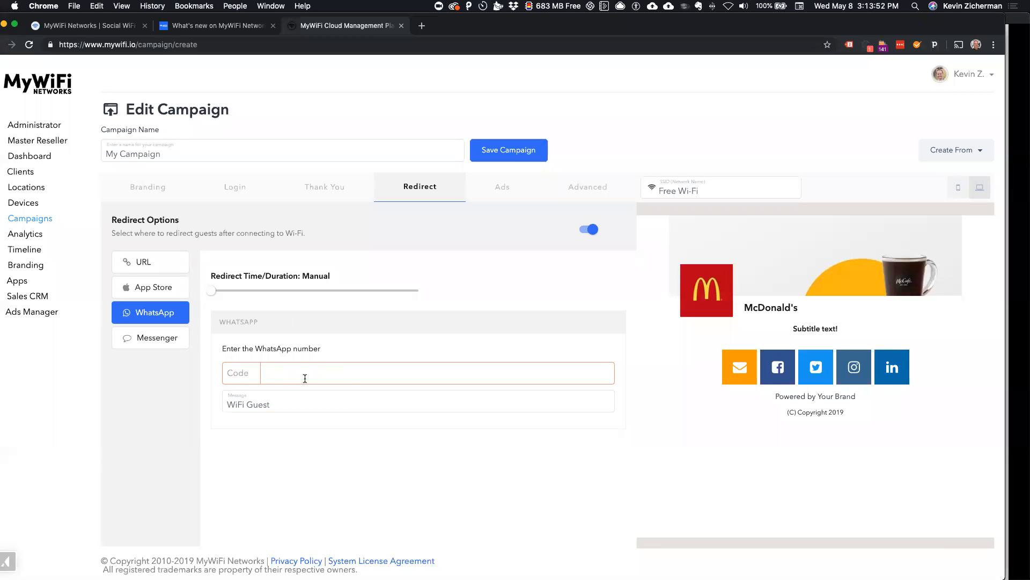
pyautogui.click(164, 342)
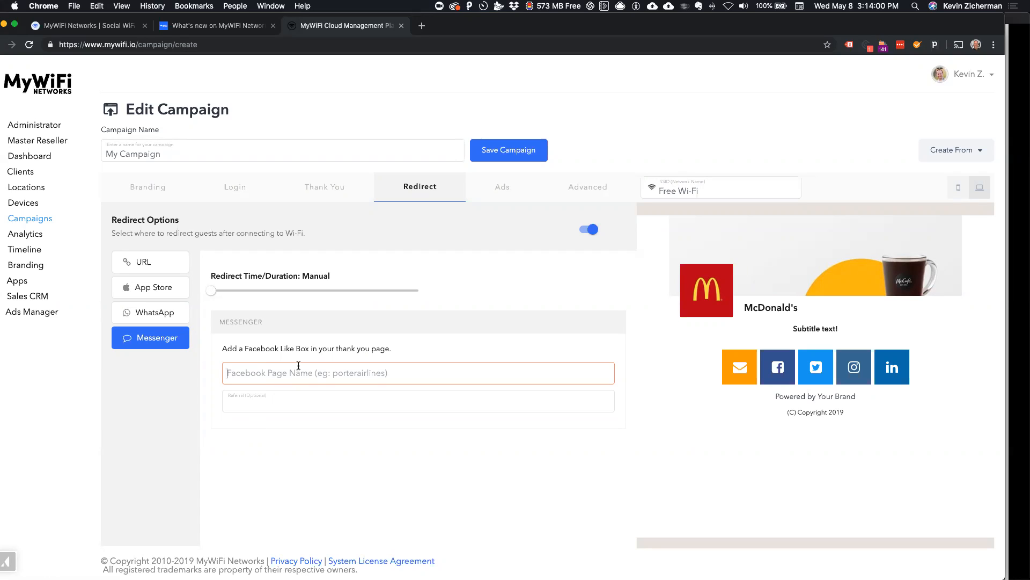
pyautogui.click(301, 404)
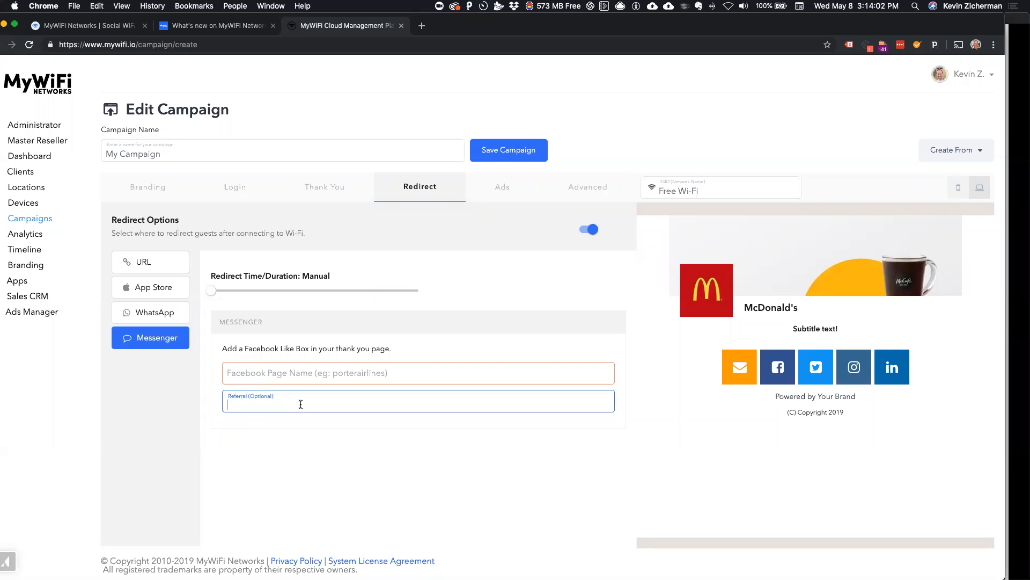
# Step: Try out the Messenger login option among the campaign's login apps, view its app choices, and disable it again
pyautogui.click(235, 189)
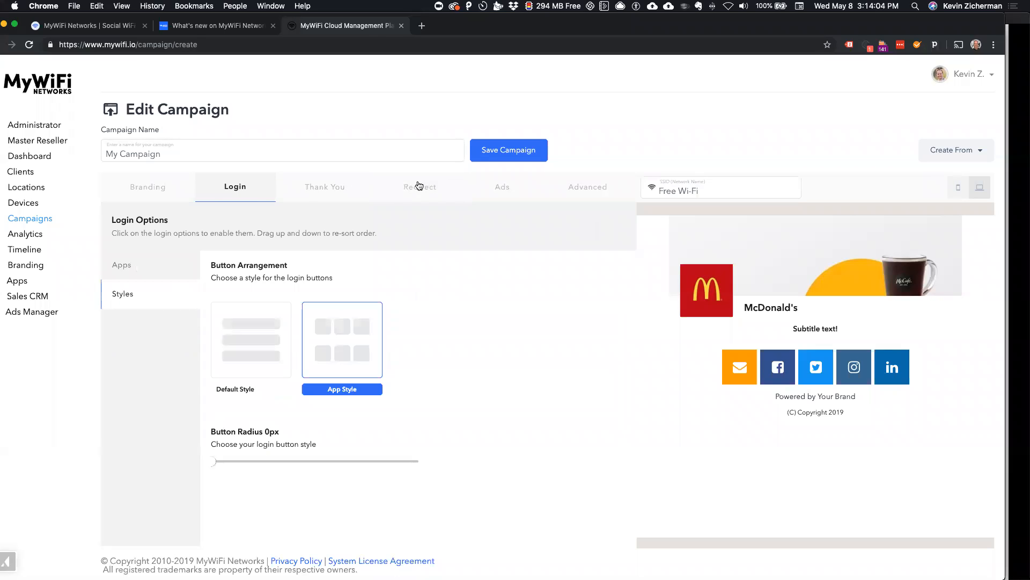
pyautogui.click(171, 267)
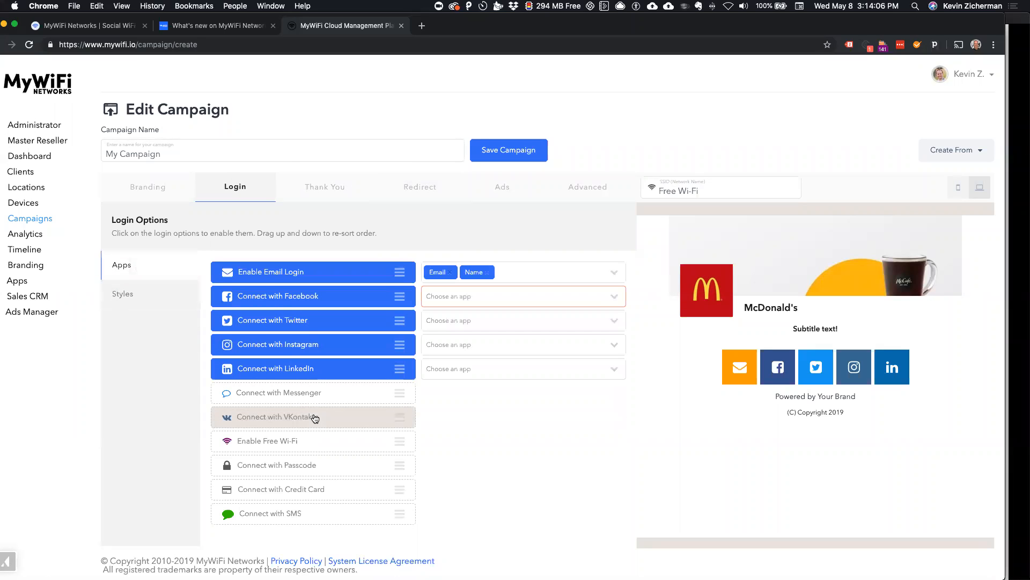
pyautogui.click(318, 398)
pyautogui.click(506, 393)
pyautogui.click(643, 407)
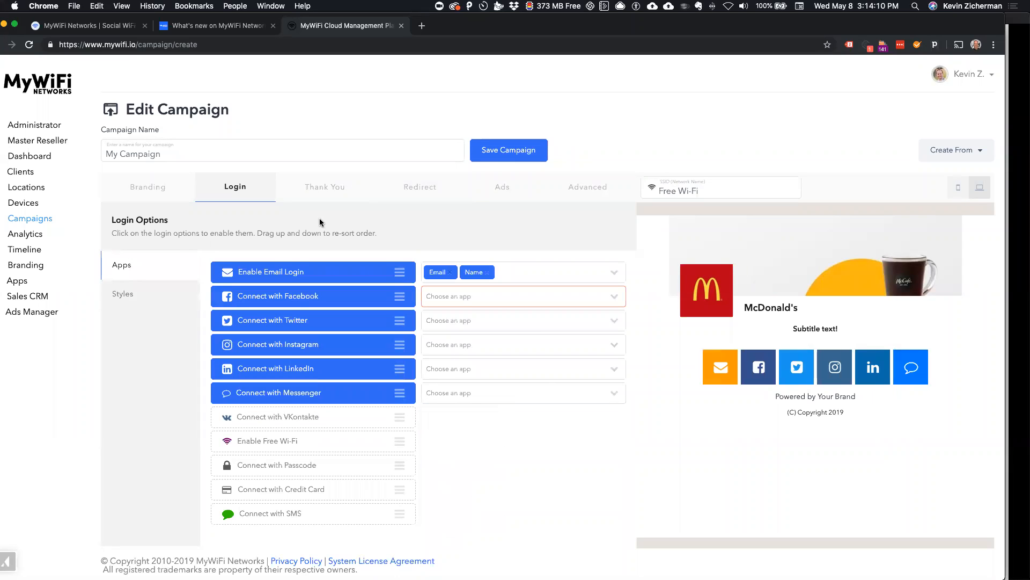
pyautogui.click(342, 392)
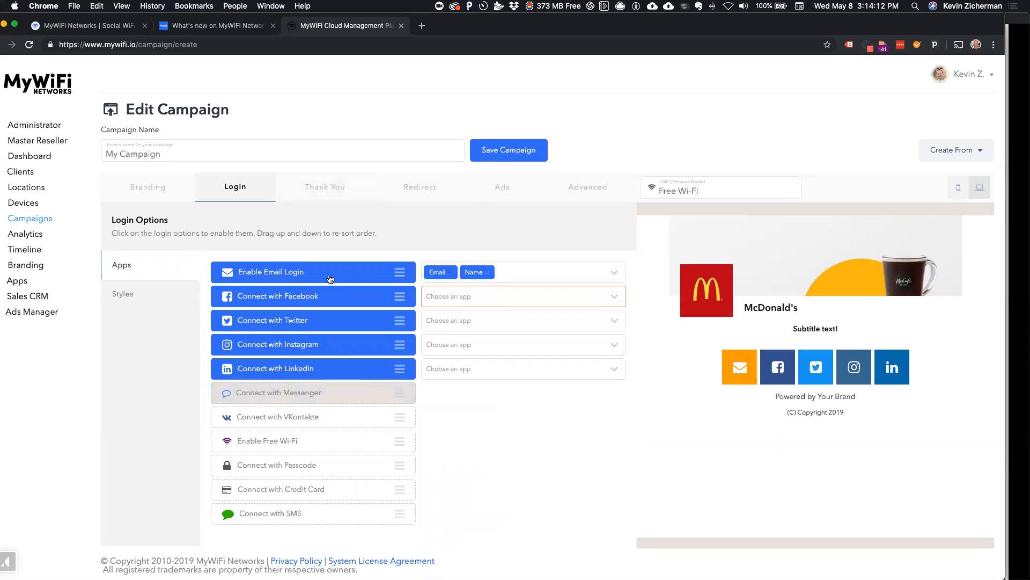
# Step: Set the Messenger redirect's optional referral to "welcome"
pyautogui.click(415, 181)
pyautogui.click(328, 372)
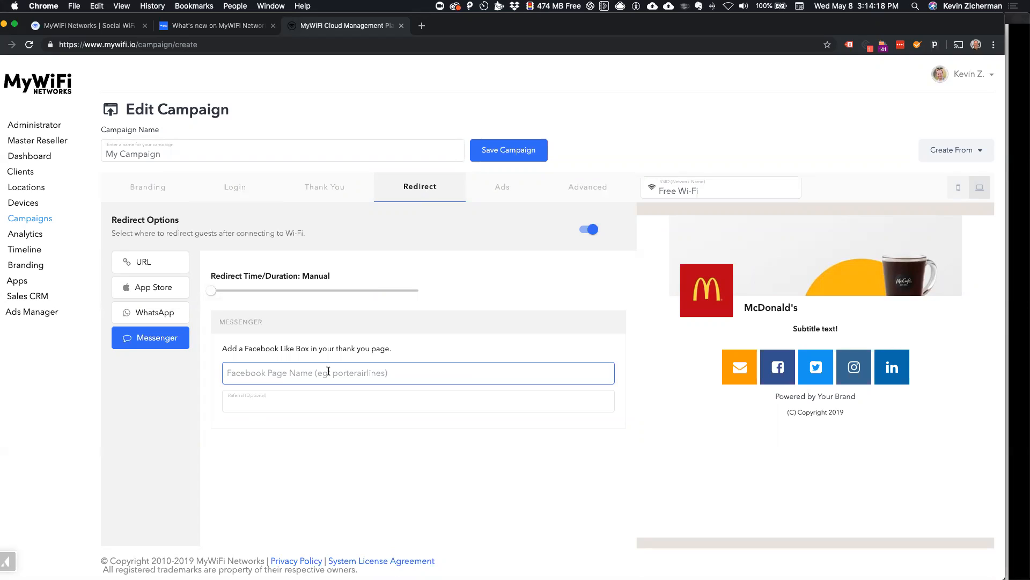
pyautogui.click(281, 412)
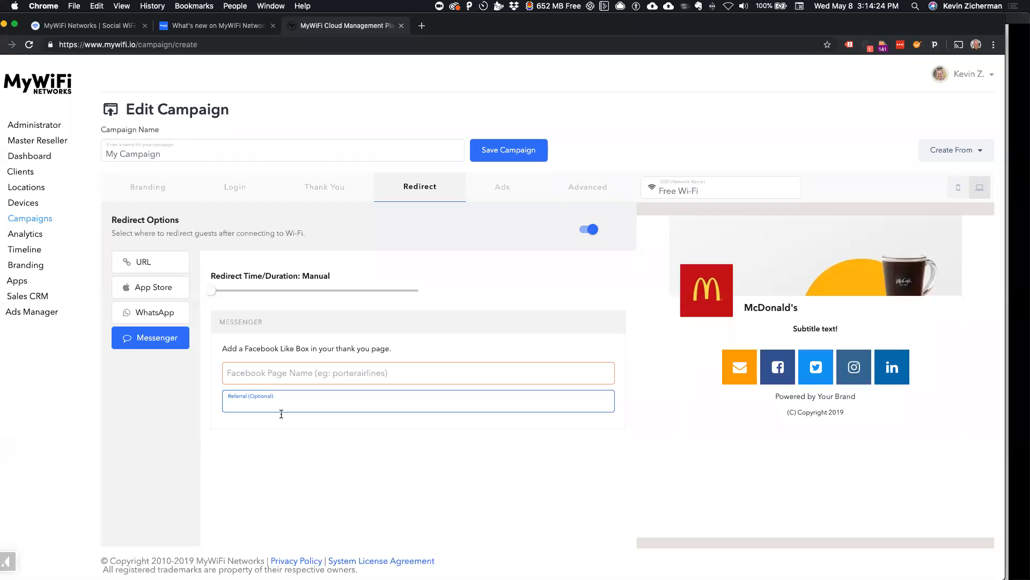
pyautogui.write('welcome')
pyautogui.click(440, 193)
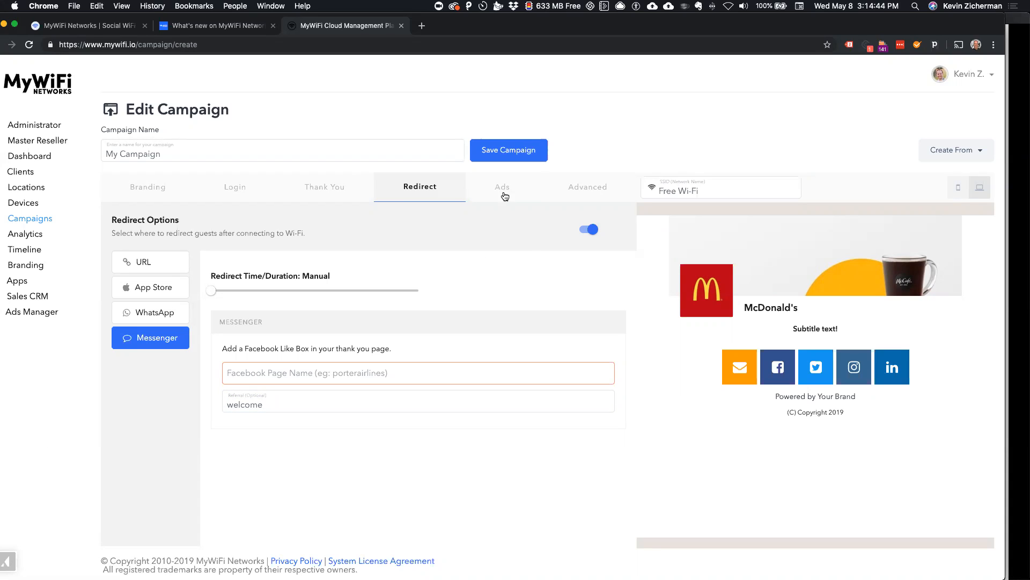
# Step: Enable the campaign's advertisements and assign Ad-Zone-1 to the Top Zone Ads of the post-login page
pyautogui.click(582, 225)
pyautogui.click(507, 188)
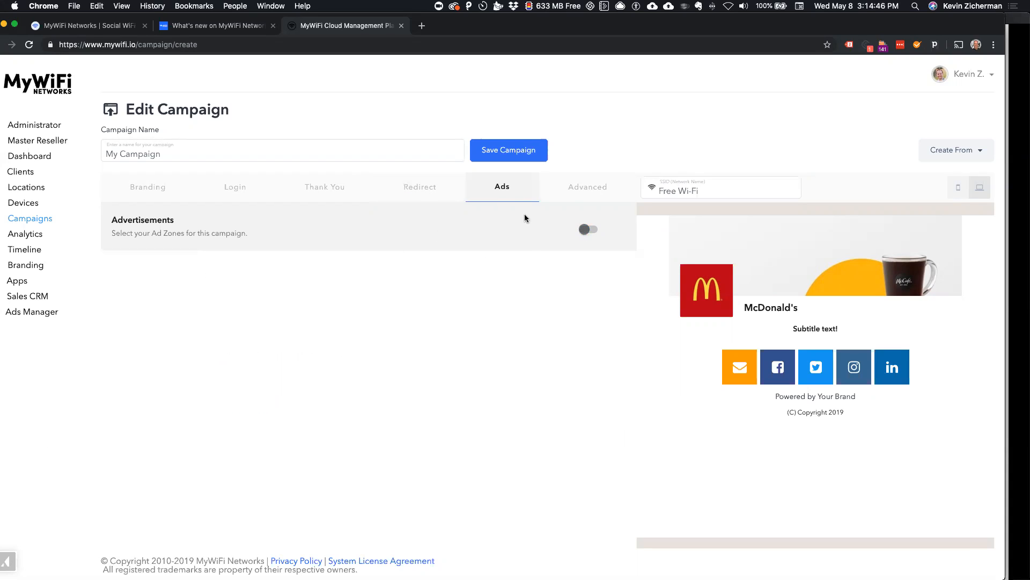
pyautogui.click(589, 229)
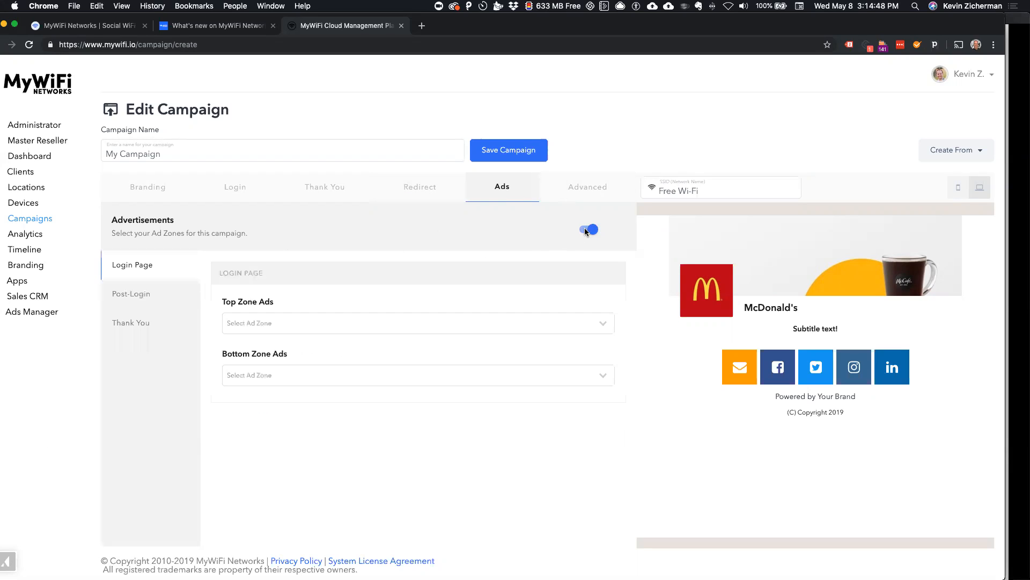
pyautogui.click(134, 294)
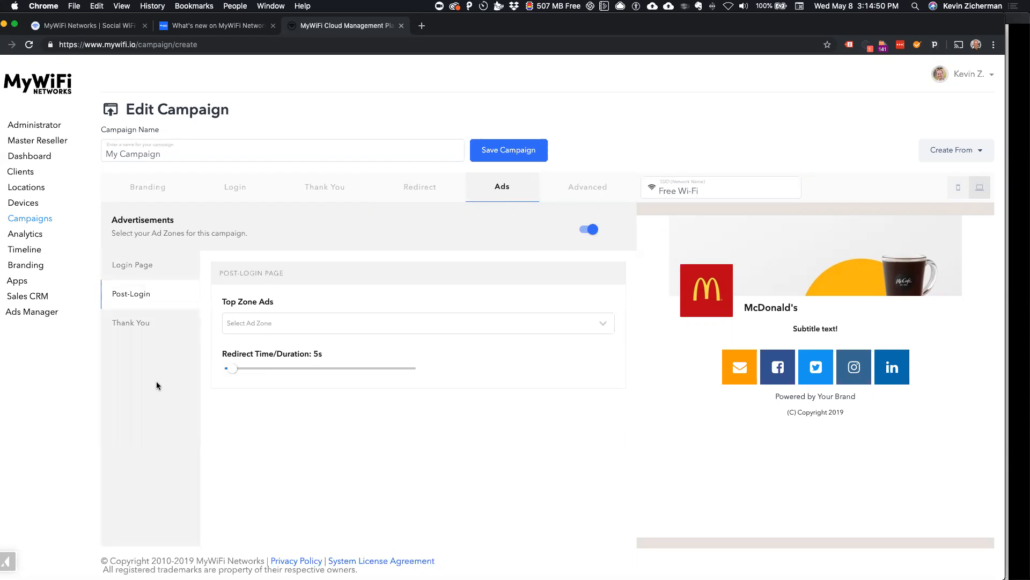
pyautogui.click(271, 324)
pyautogui.click(271, 356)
pyautogui.click(279, 325)
pyautogui.click(279, 343)
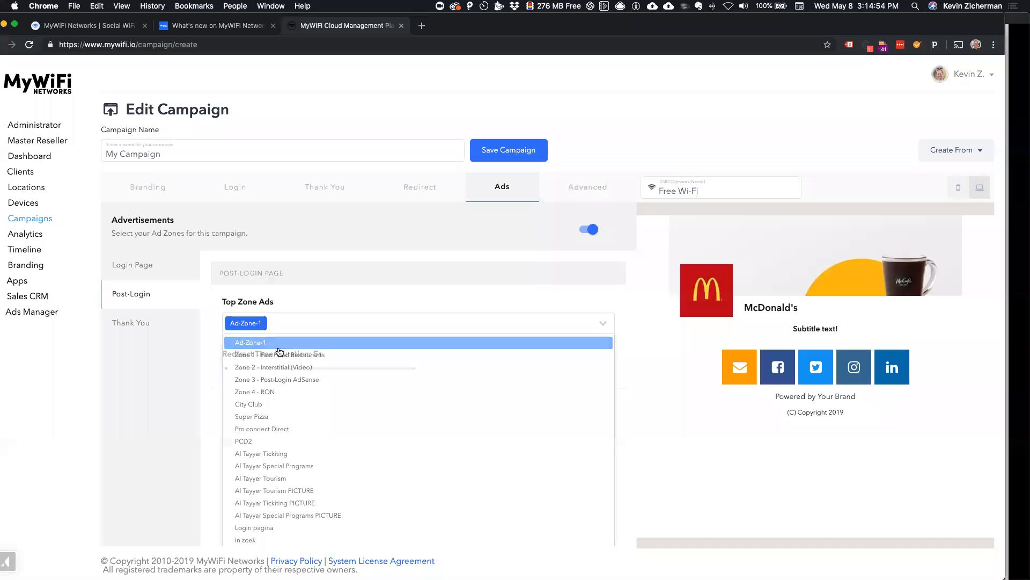
# Step: Set the Facebook Pixel ID in the campaign's other advanced options to the testing pixel
pyautogui.click(569, 191)
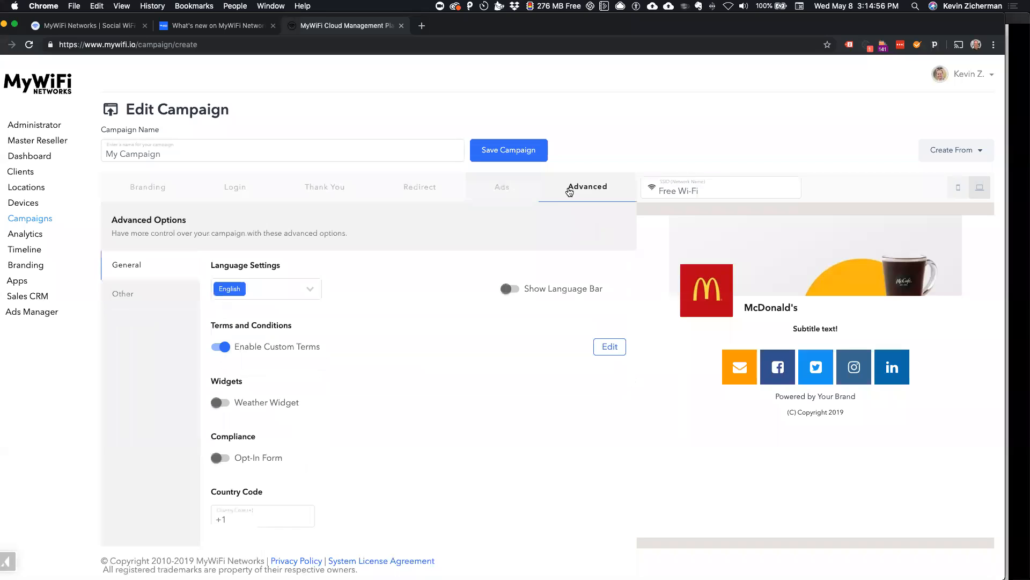
pyautogui.scroll(-1, 427, 337)
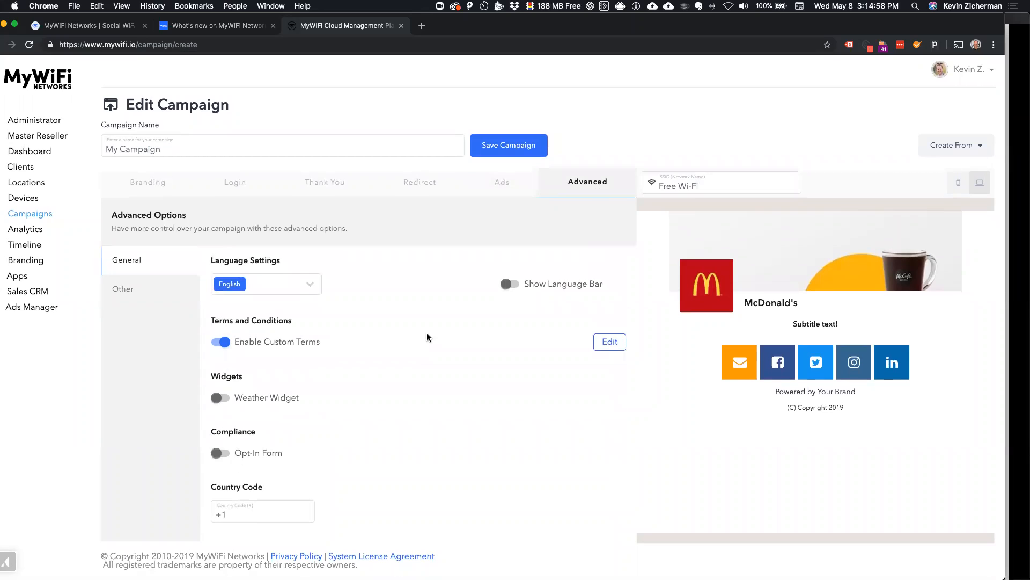
pyautogui.click(170, 290)
pyautogui.click(252, 276)
pyautogui.click(258, 325)
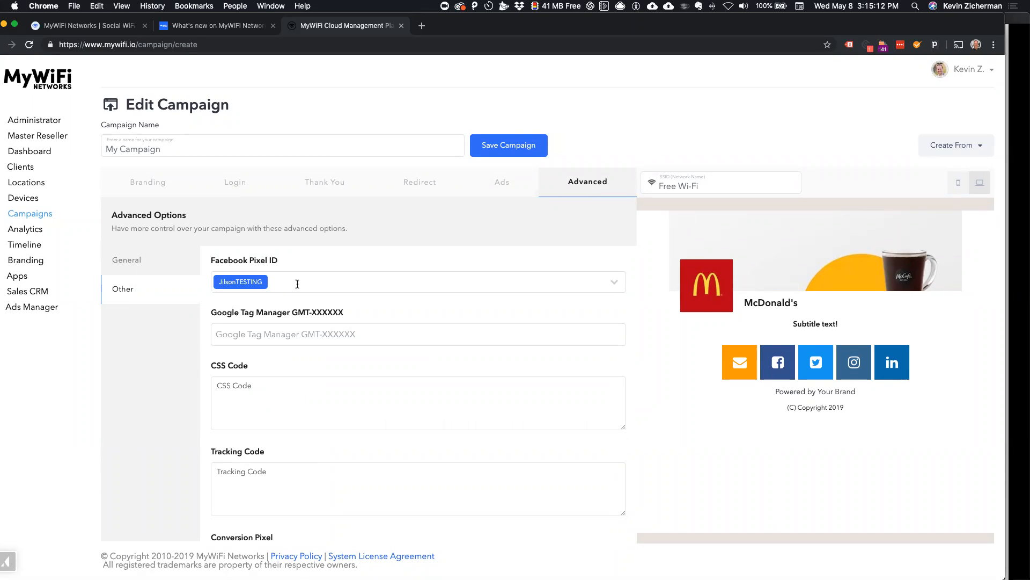
# Step: Open the Apps page separately and view the App Name and Pixel ID fields for adding a new Facebook pixel
pyautogui.keyDown('super'); pyautogui.click(17, 277); pyautogui.keyUp('super')
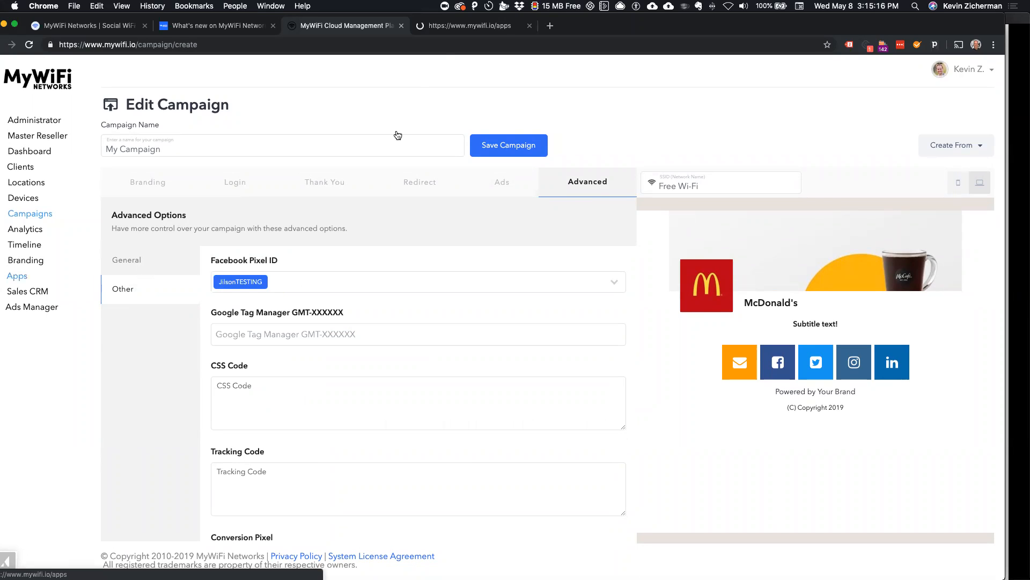
pyautogui.click(472, 26)
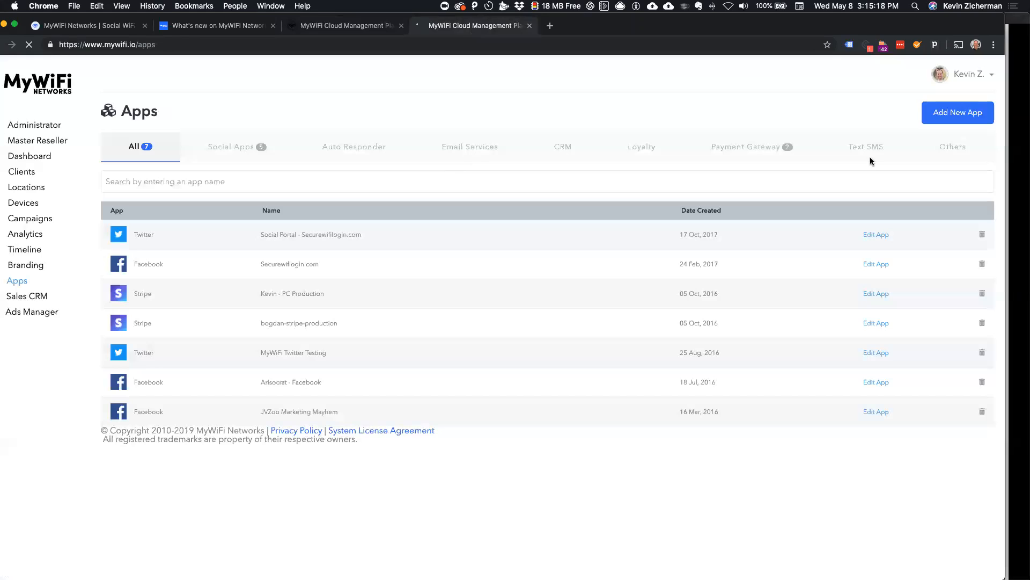
pyautogui.click(939, 115)
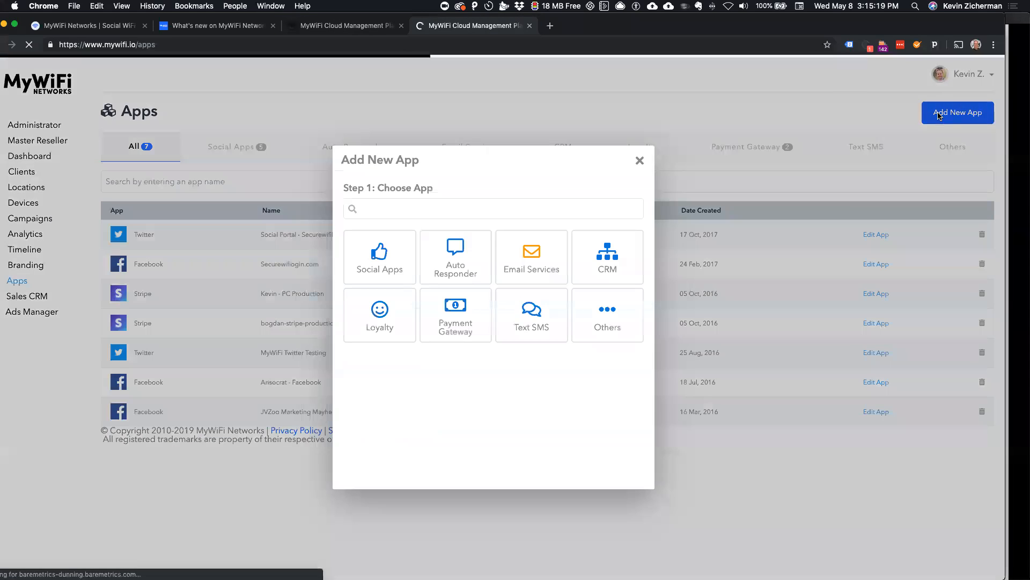
pyautogui.click(378, 256)
pyautogui.click(545, 261)
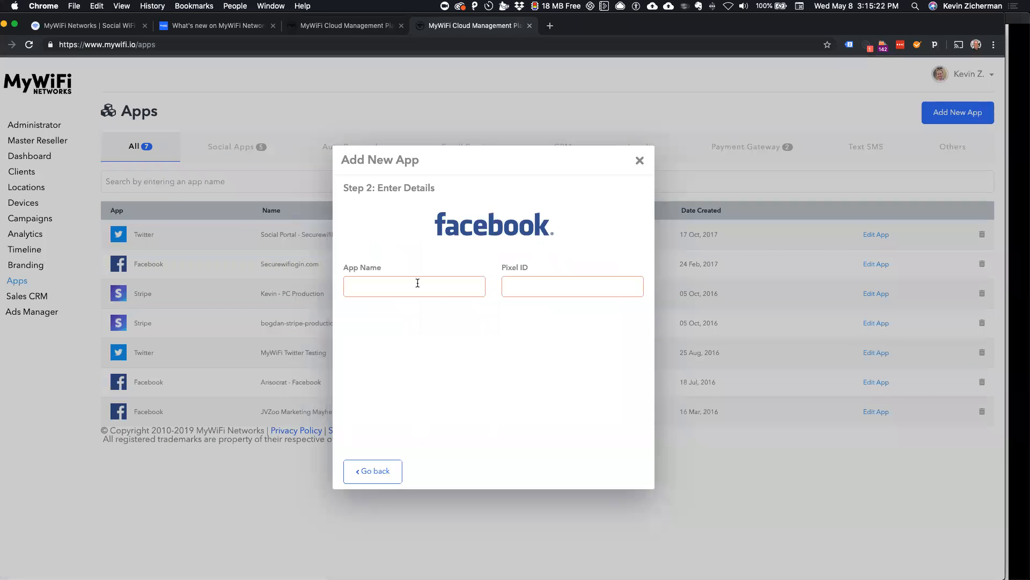
pyautogui.click(394, 291)
pyautogui.click(540, 286)
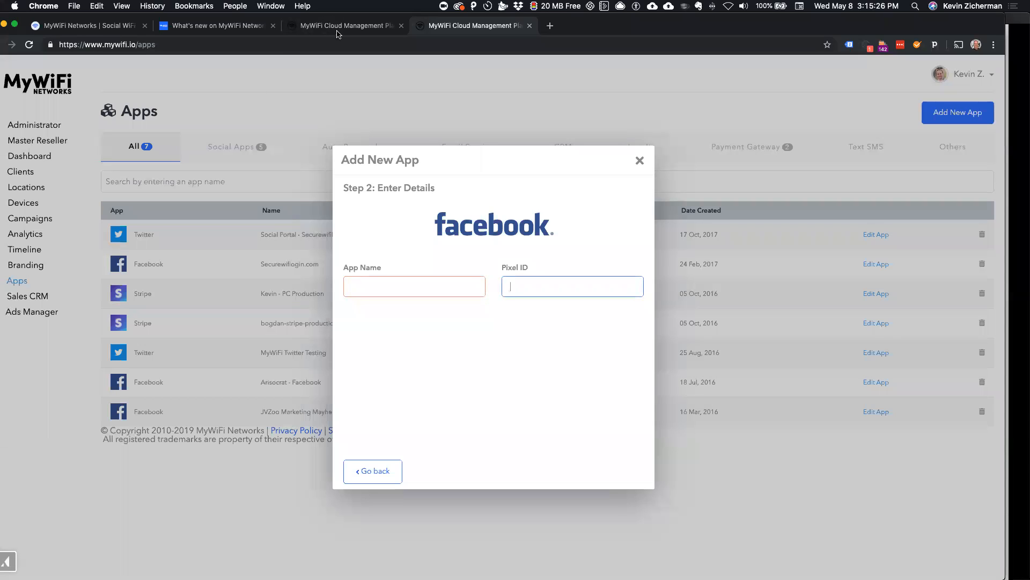
# Step: Return to the campaign and examine the available Facebook pixels and the remaining fields of the other advanced options
pyautogui.click(353, 31)
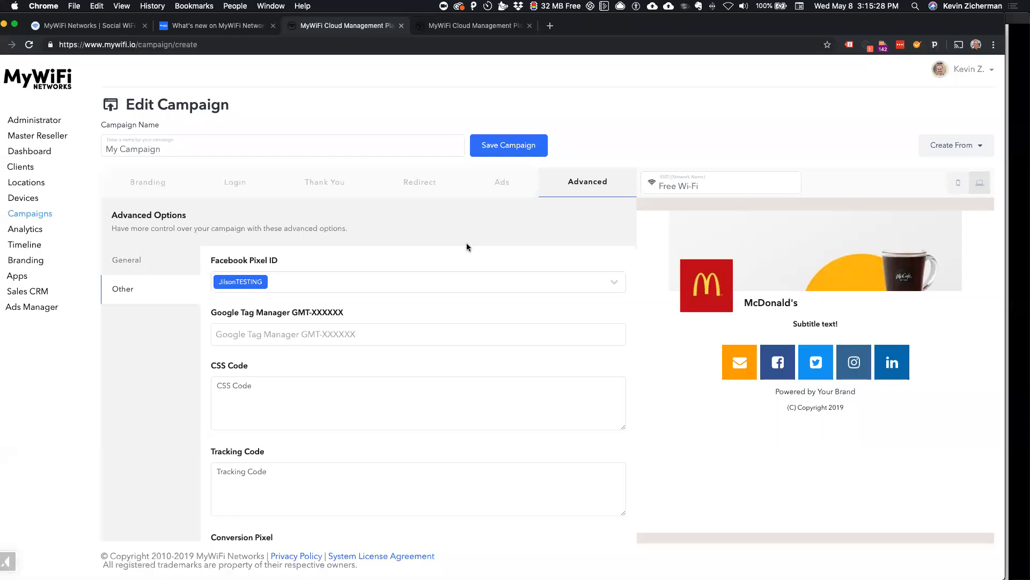
pyautogui.click(513, 285)
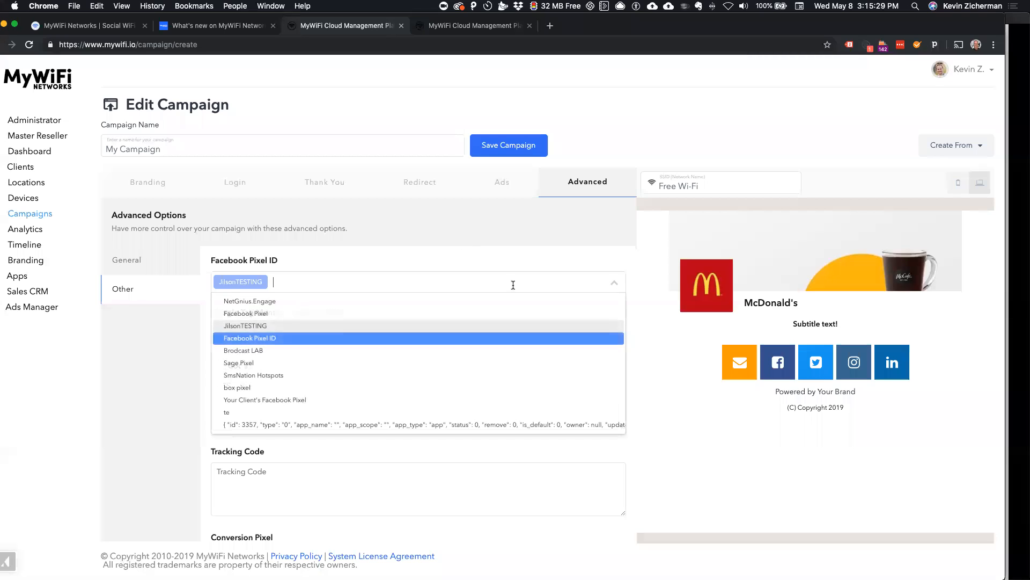
pyautogui.click(534, 251)
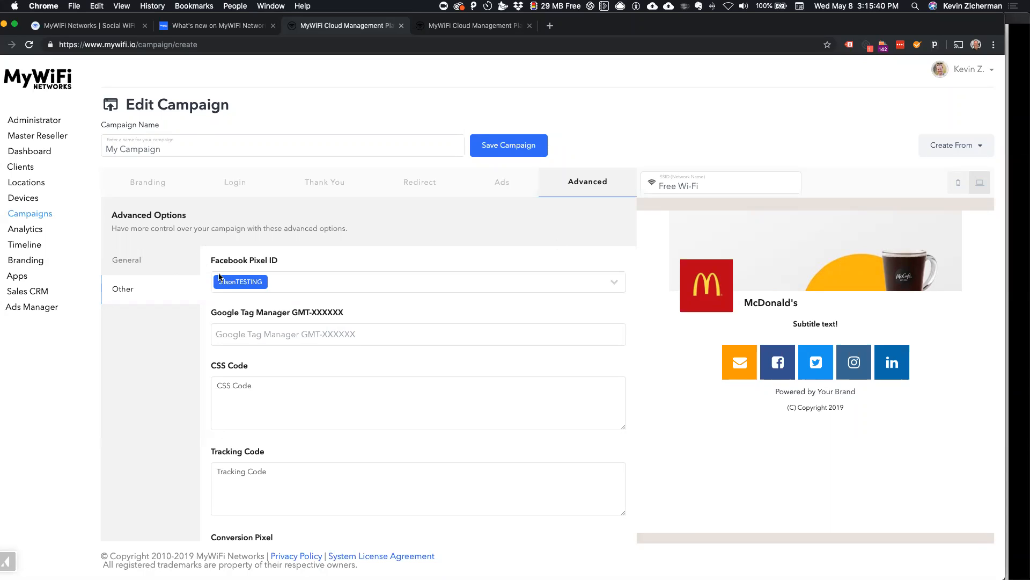
pyautogui.moveTo(234, 260); pyautogui.dragTo(288, 266)
pyautogui.click(288, 266)
pyautogui.scroll(-1, 256, 364)
pyautogui.scroll(-3, 247, 366)
pyautogui.scroll(3, 240, 368)
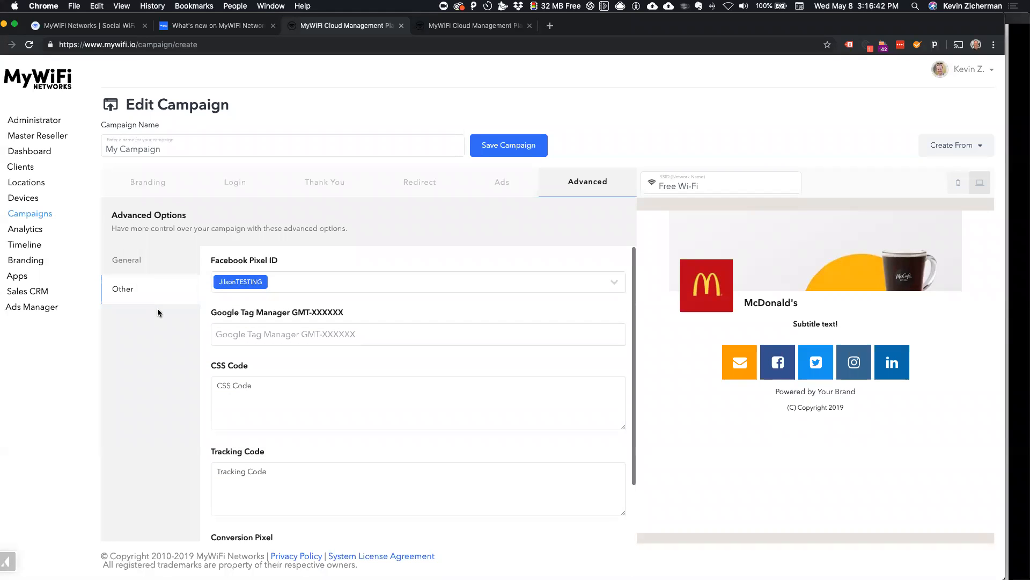
# Step: View the campaign's SSID field and branding options, and switch to the PowerPoint slide show
pyautogui.click(691, 182)
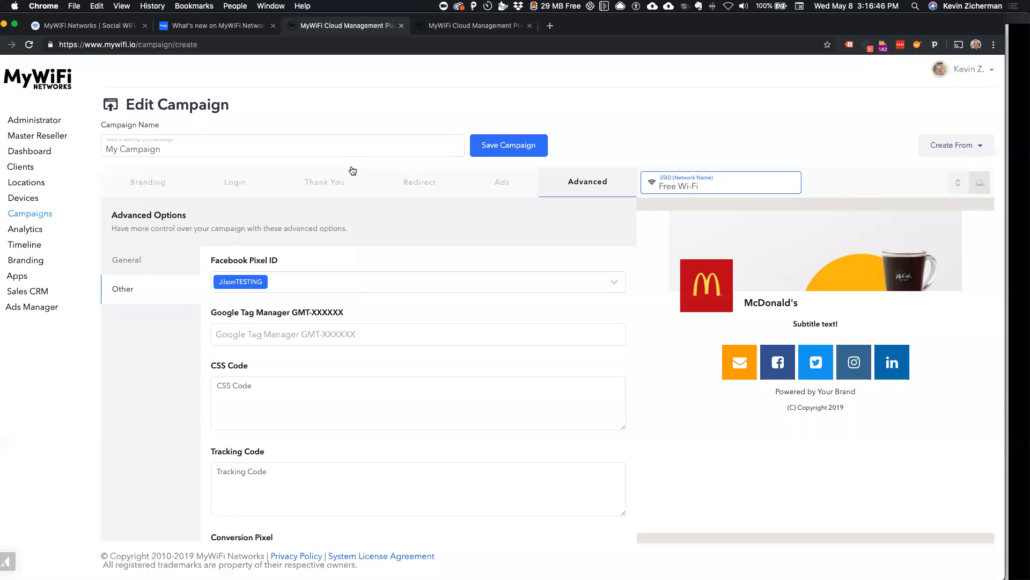
pyautogui.click(166, 185)
pyautogui.click(693, 181)
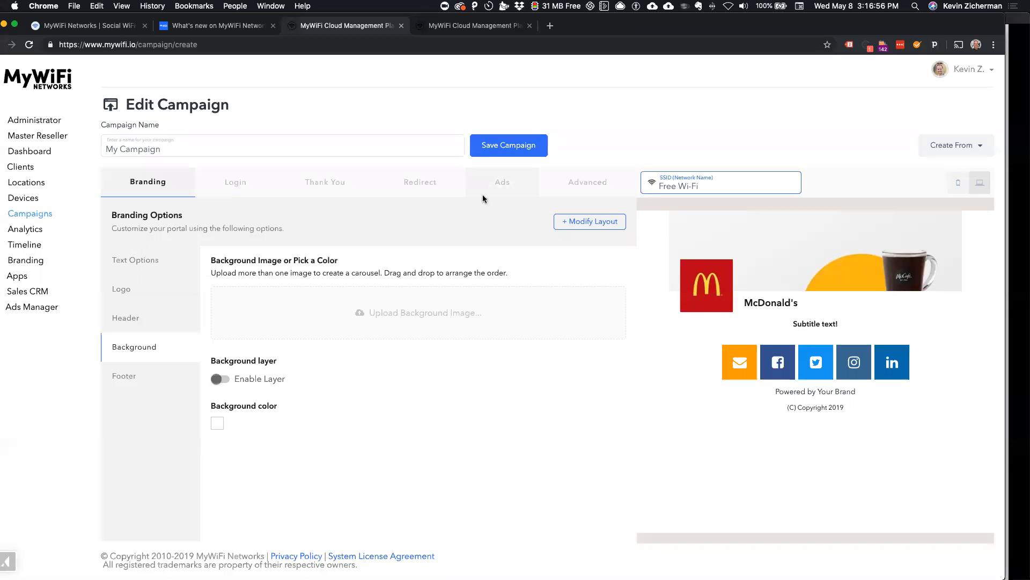
pyautogui.press('shift+super+2')
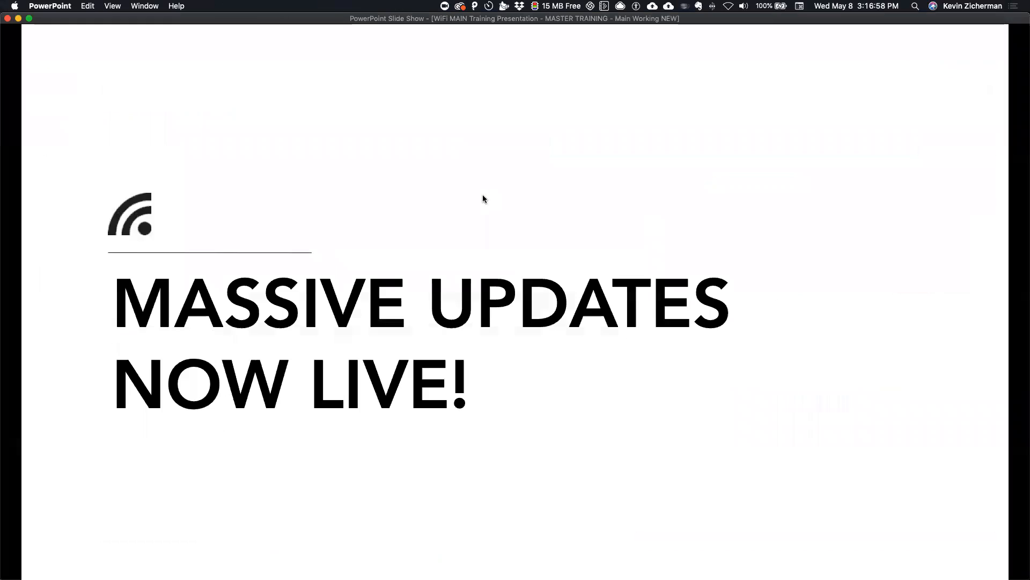